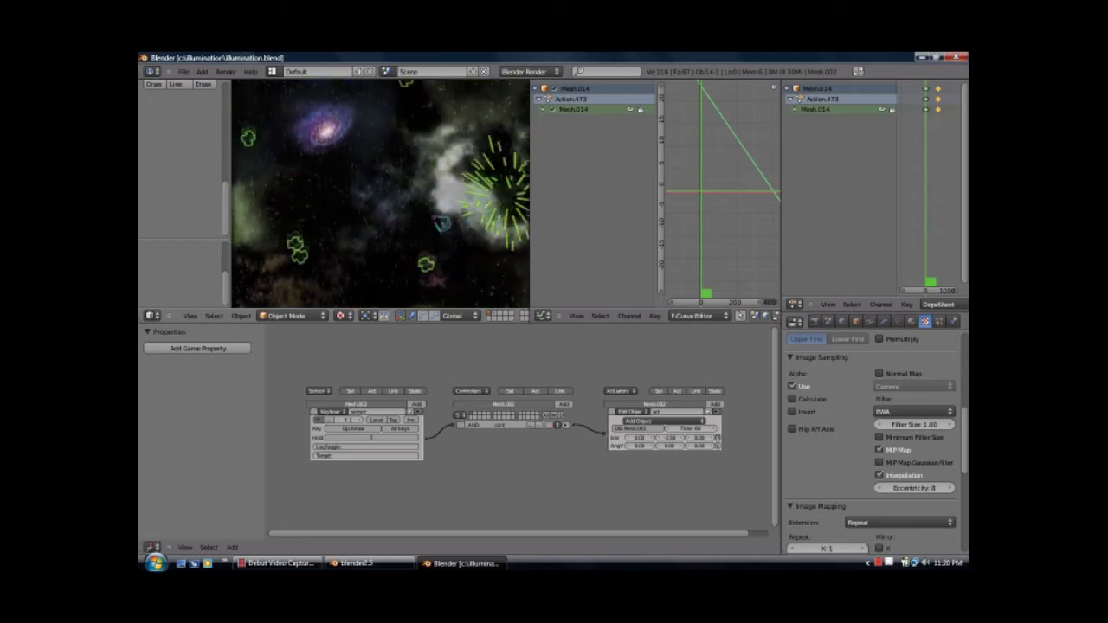
Step: Test-play the space game by steering the ship and firing among the asteroids, and end the game
{"action": "key", "text": "a"}
{"action": "key", "text": "Left"}
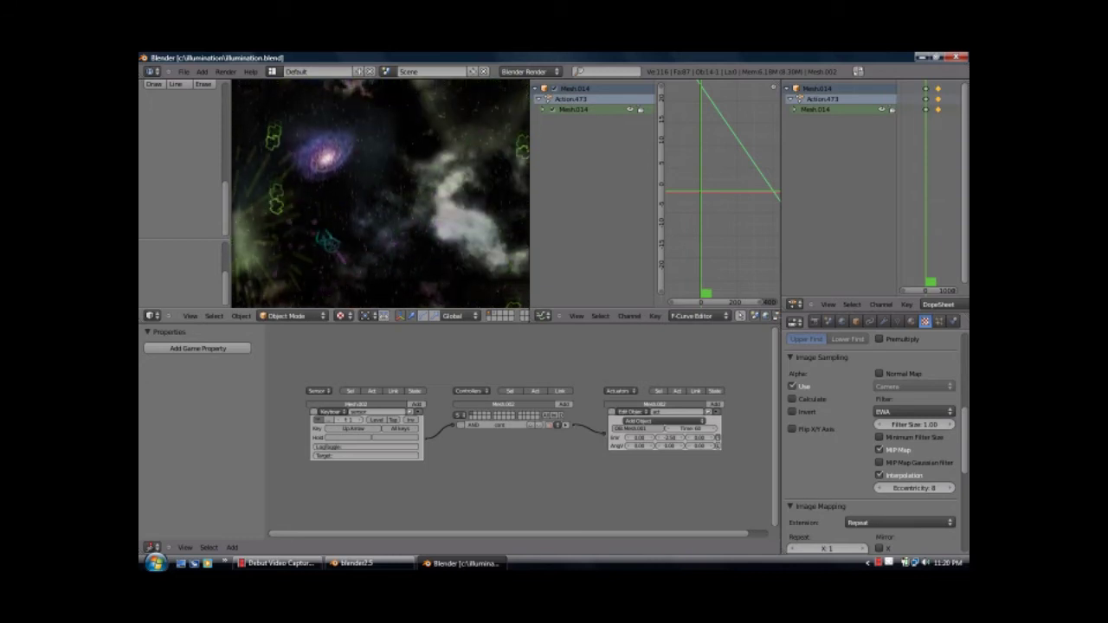
{"action": "key", "text": "d"}
{"action": "key", "text": "Up"}
{"action": "key", "text": "d"}
{"action": "key", "text": "s"}
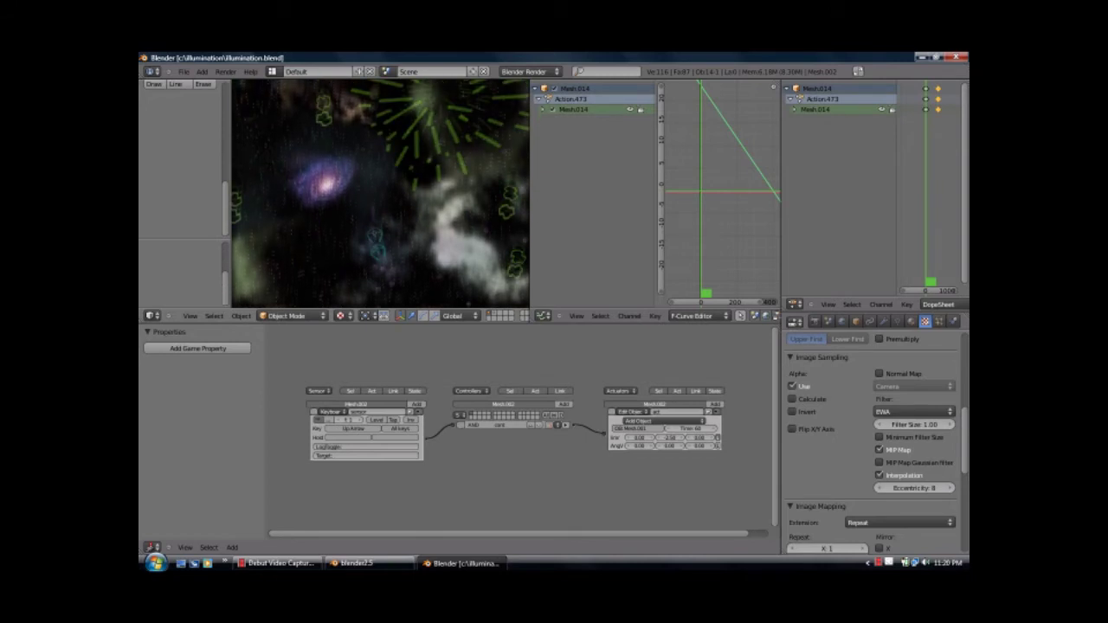
{"action": "key", "text": "Down"}
{"action": "key", "text": "Escape"}
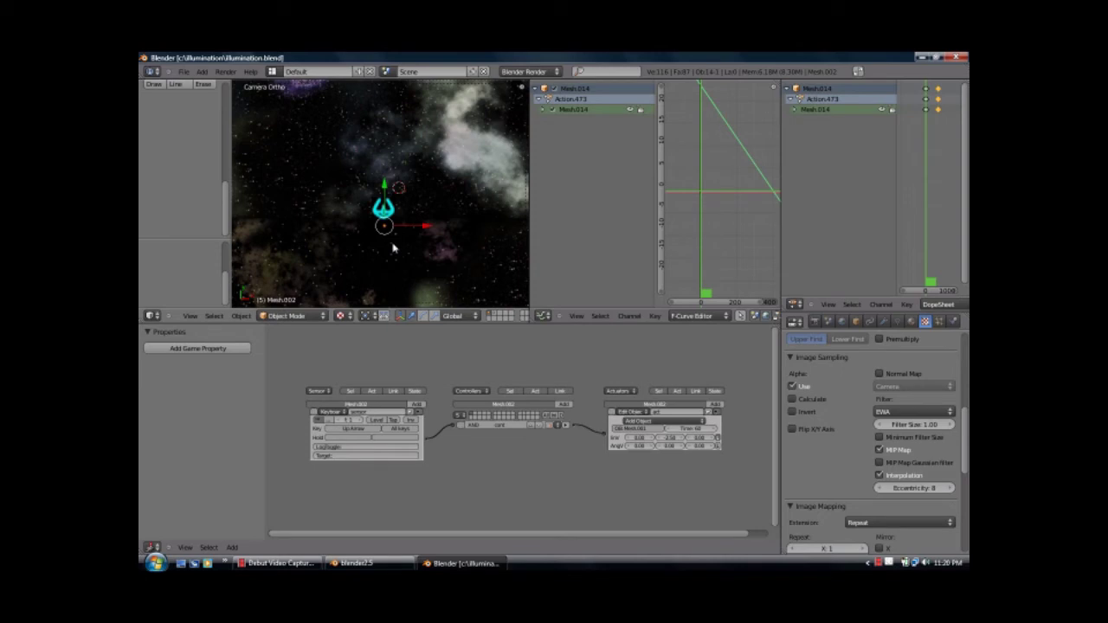
Step: Expand the 3D viewport over the curve editor and display the ship's physics settings under the Blender Game engine
{"action": "left_click_drag", "start_coordinate": [528, 83], "coordinate": [778, 84]}
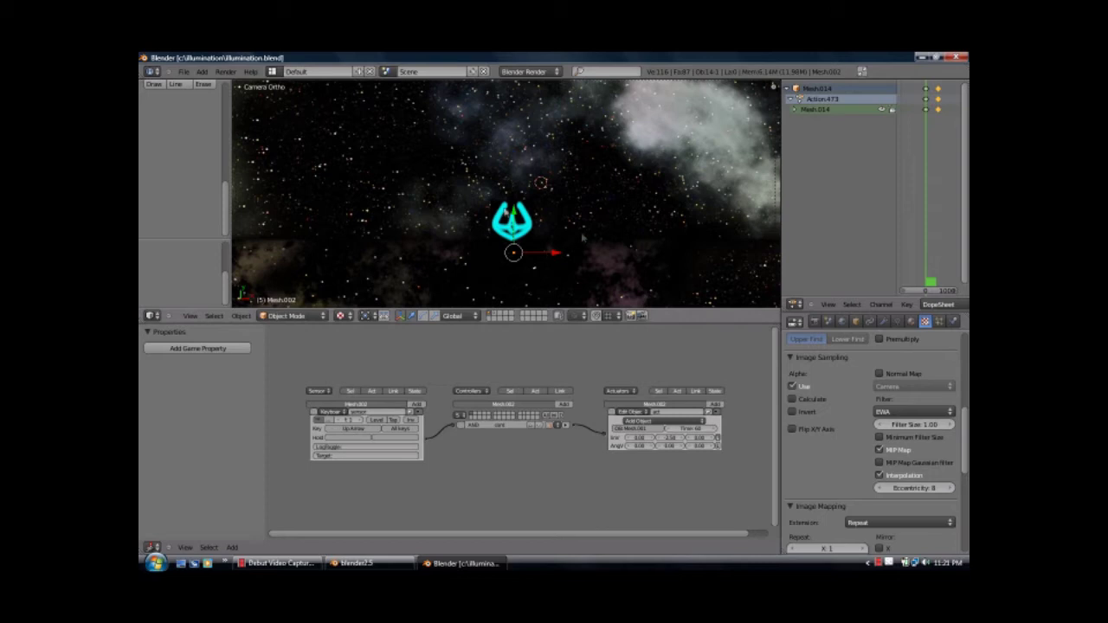
{"action": "left_click", "coordinate": [526, 73]}
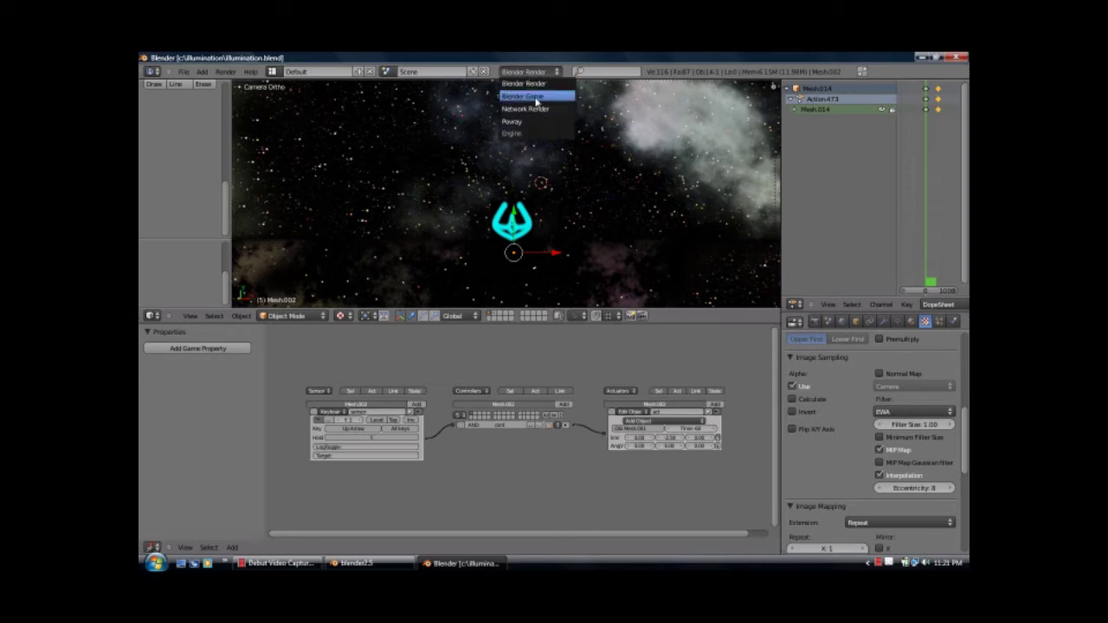
{"action": "left_click", "coordinate": [537, 96]}
{"action": "left_click_drag", "start_coordinate": [713, 254], "coordinate": [653, 249]}
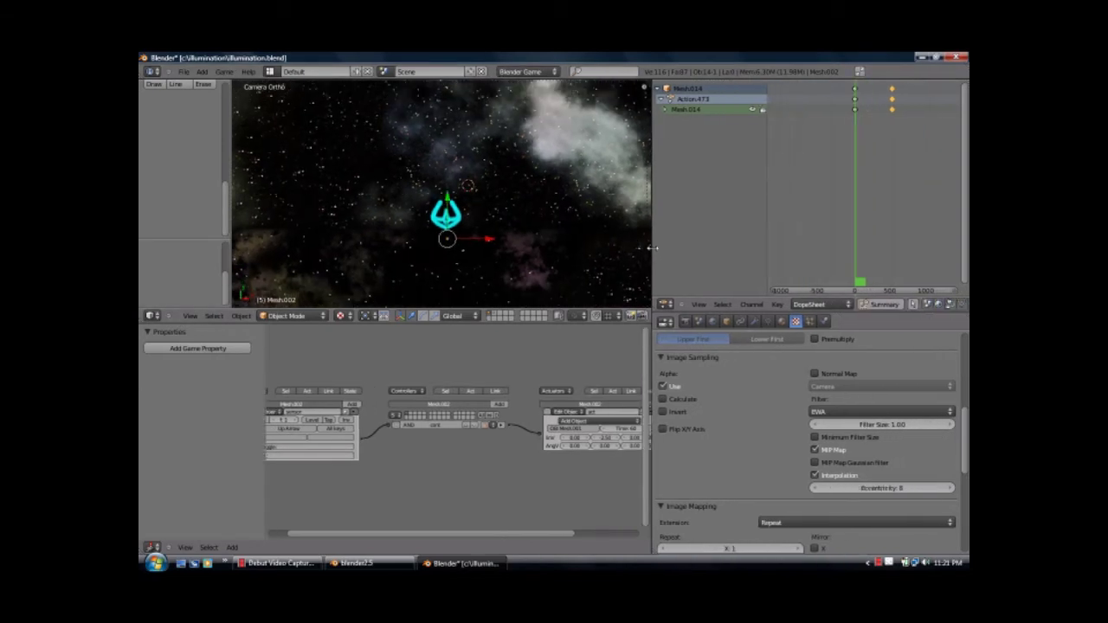
{"action": "left_click", "coordinate": [823, 321]}
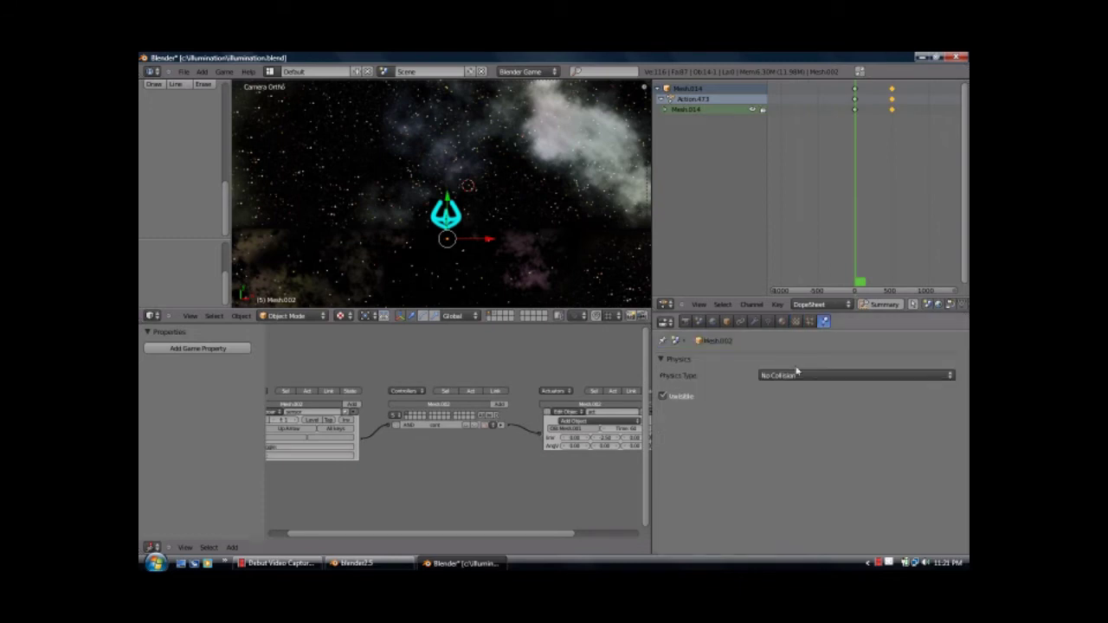
Step: Compare the ship's physics settings between the Blender Render and Blender Game engines, ending on Blender Game
{"action": "left_click", "coordinate": [525, 71]}
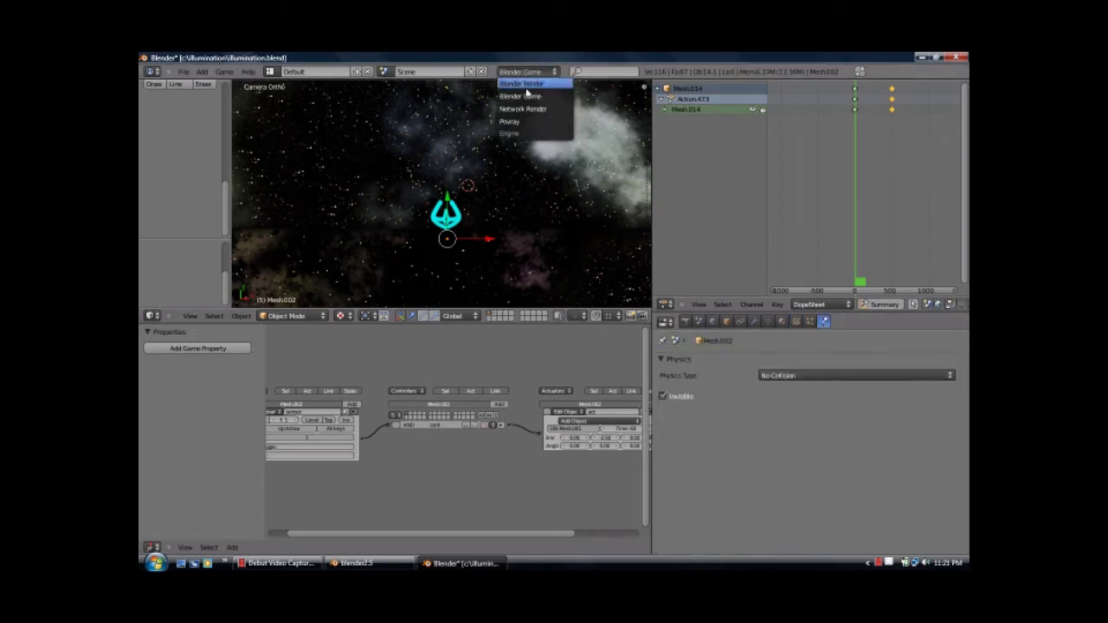
{"action": "left_click", "coordinate": [531, 85]}
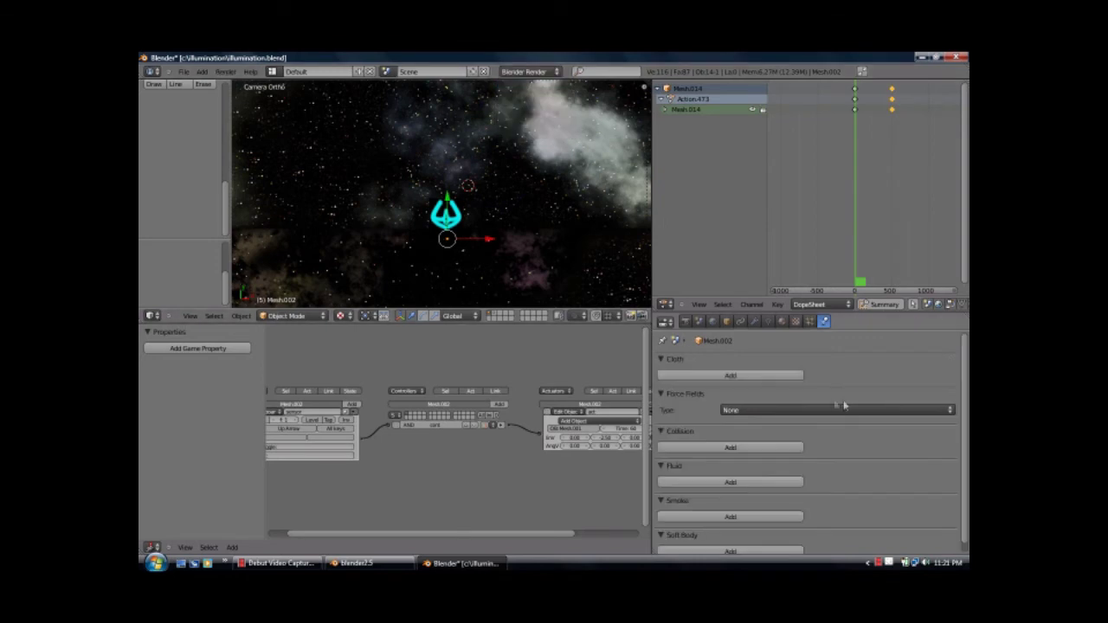
{"action": "scroll", "coordinate": [882, 416], "scroll_direction": "up", "scroll_amount": 1}
{"action": "left_click", "coordinate": [526, 71]}
{"action": "left_click", "coordinate": [540, 98]}
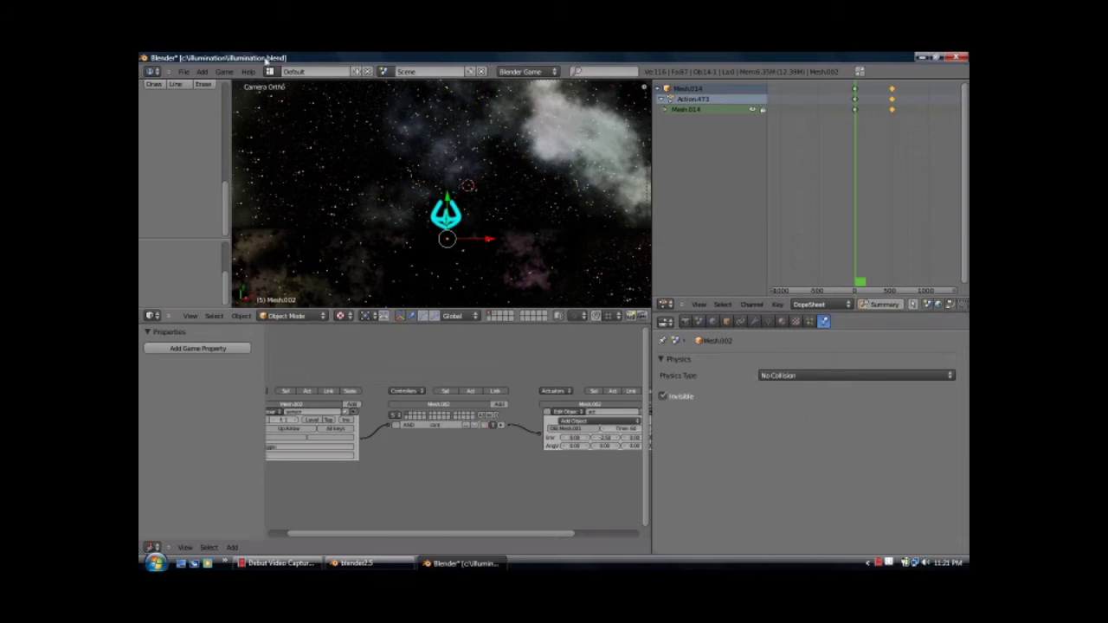
Step: Start a new file with the default scene
{"action": "left_click", "coordinate": [184, 71]}
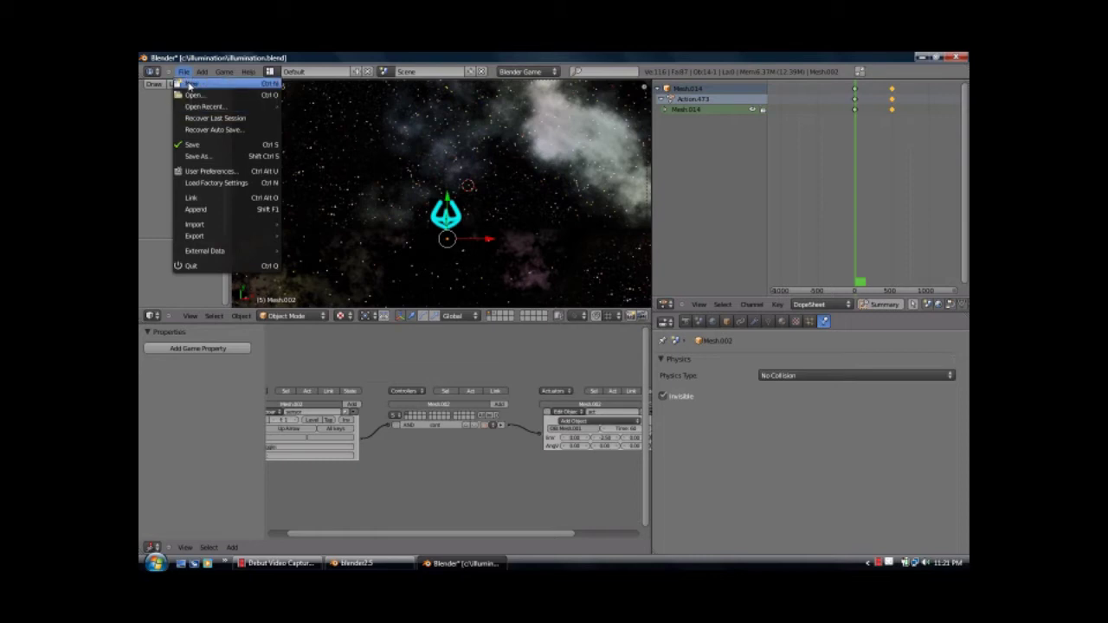
{"action": "left_click", "coordinate": [191, 83]}
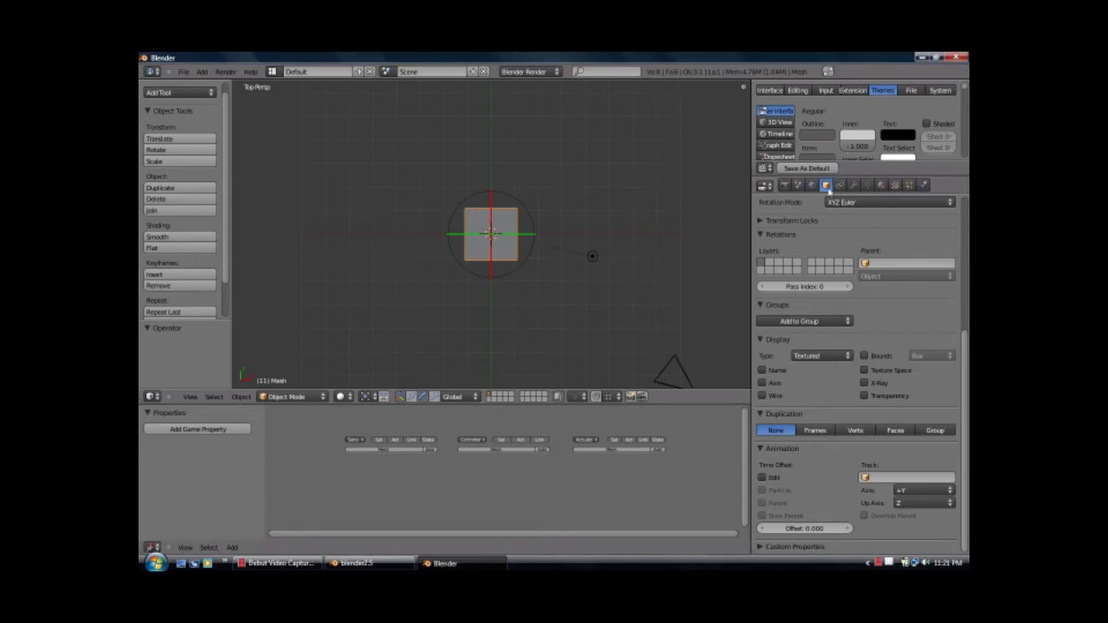
Step: Examine the default scene's property categories one by one, from Render through World, Object, Modifiers, Material and Particles to Physics
{"action": "left_click", "coordinate": [785, 186]}
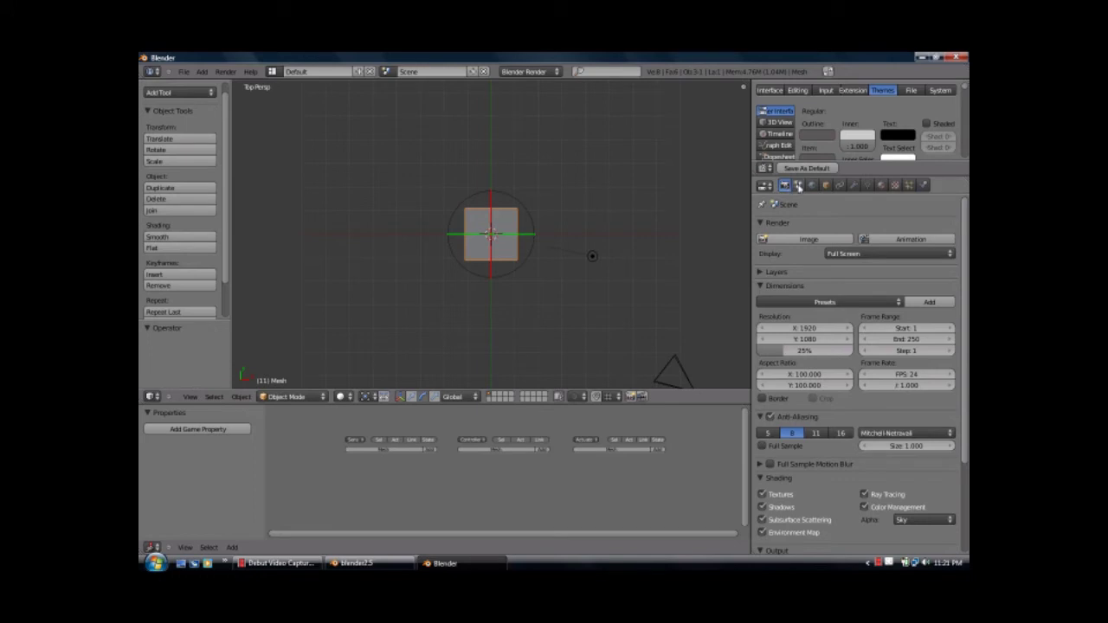
{"action": "left_click", "coordinate": [798, 185]}
{"action": "left_click", "coordinate": [812, 185]}
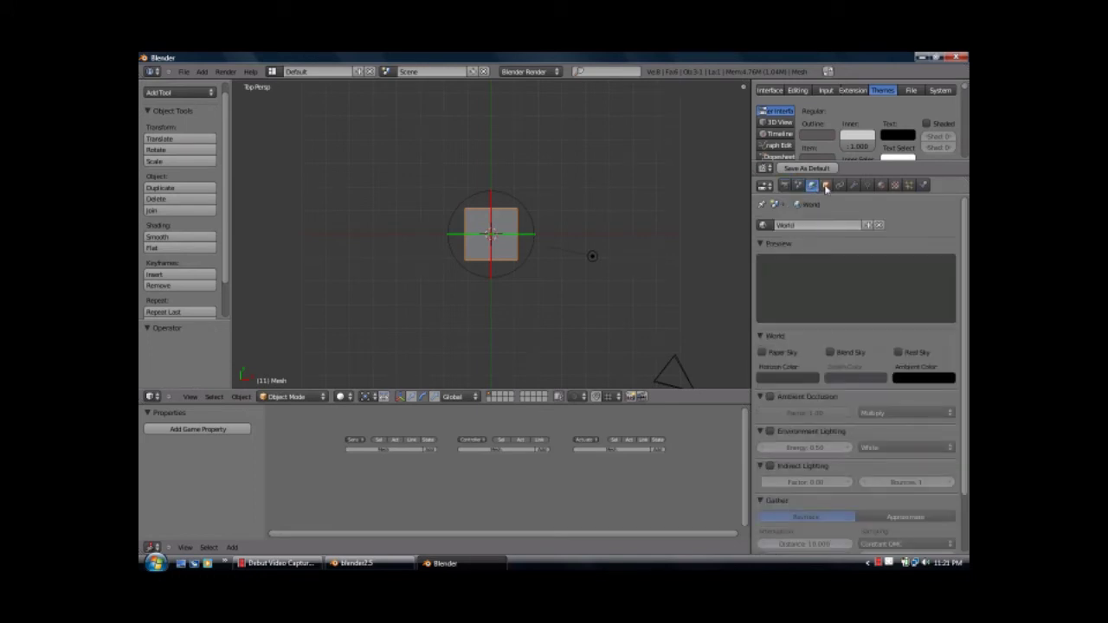
{"action": "left_click", "coordinate": [825, 186]}
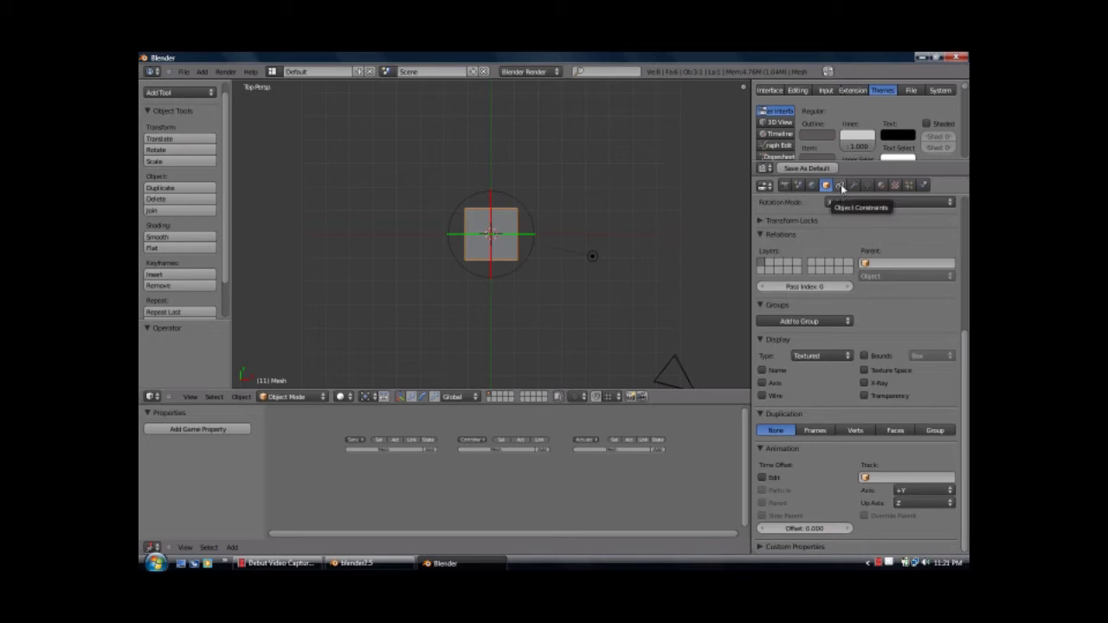
{"action": "left_click", "coordinate": [839, 186]}
{"action": "left_click", "coordinate": [855, 187]}
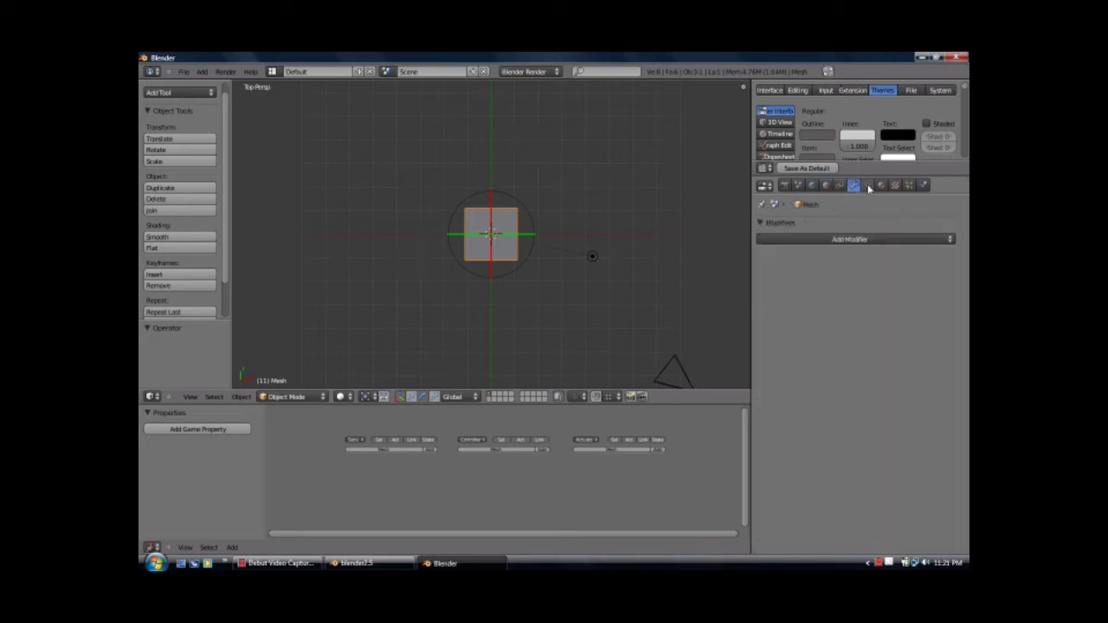
{"action": "left_click", "coordinate": [867, 185]}
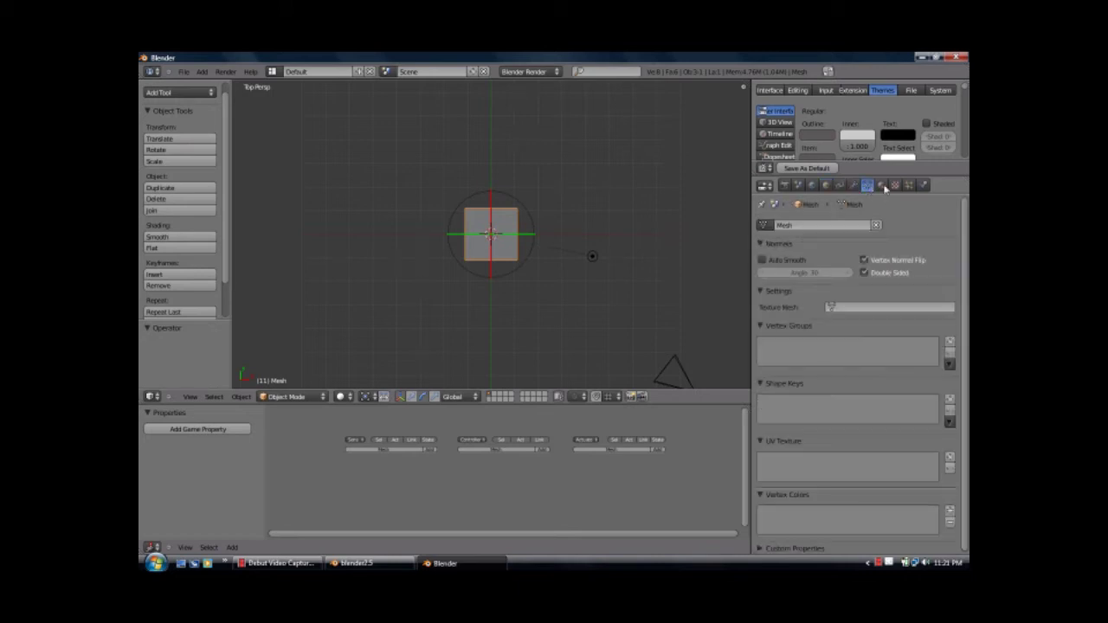
{"action": "left_click", "coordinate": [882, 185]}
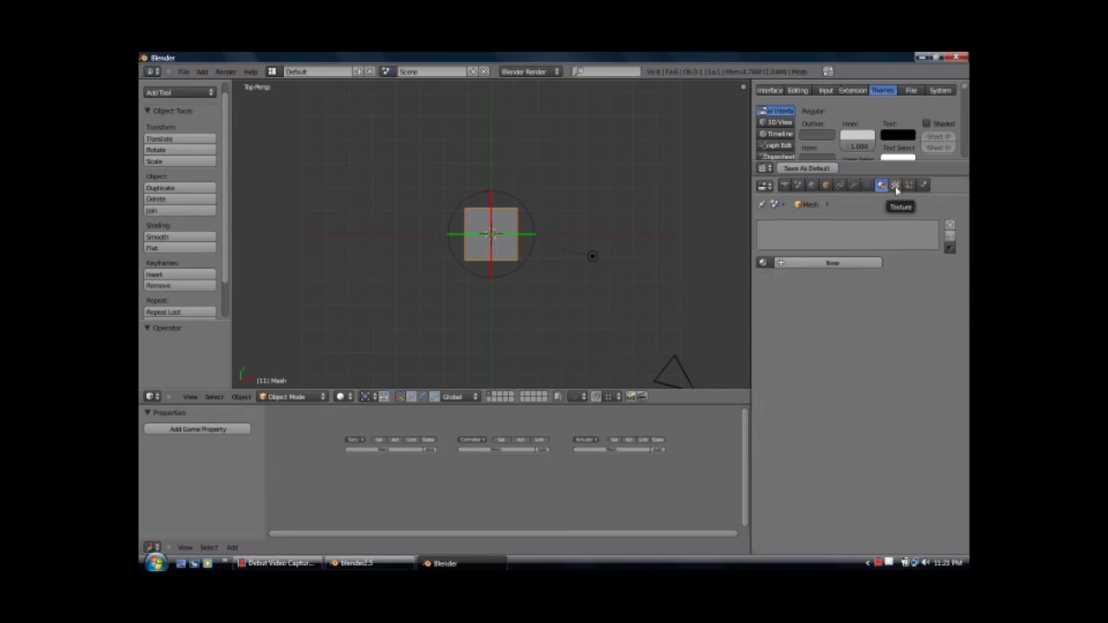
{"action": "left_click", "coordinate": [895, 187]}
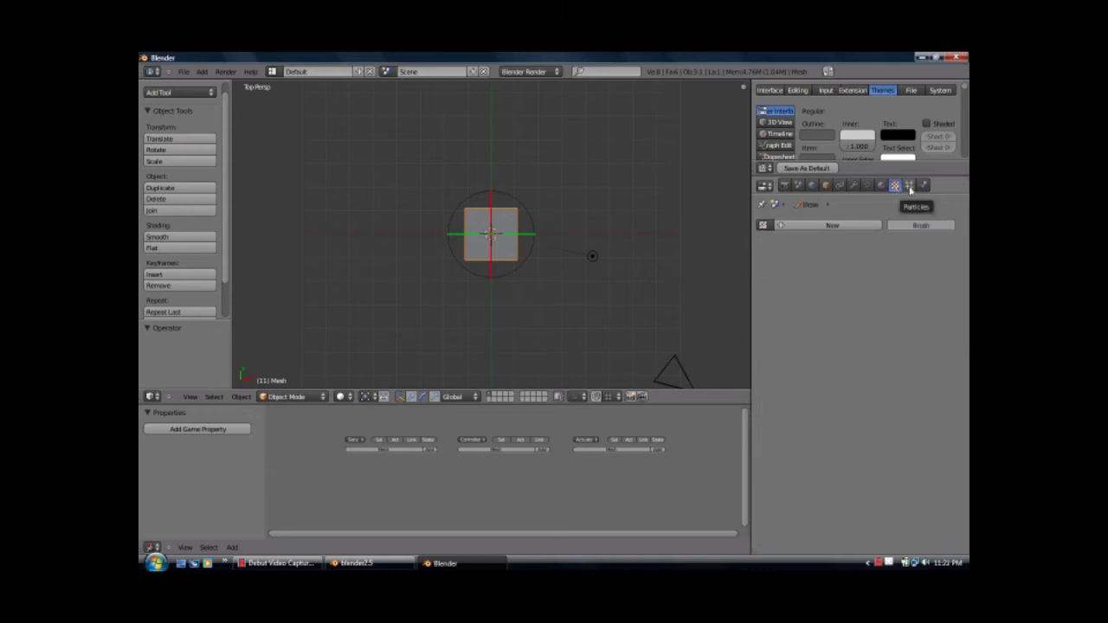
{"action": "left_click", "coordinate": [910, 187]}
{"action": "left_click", "coordinate": [924, 185]}
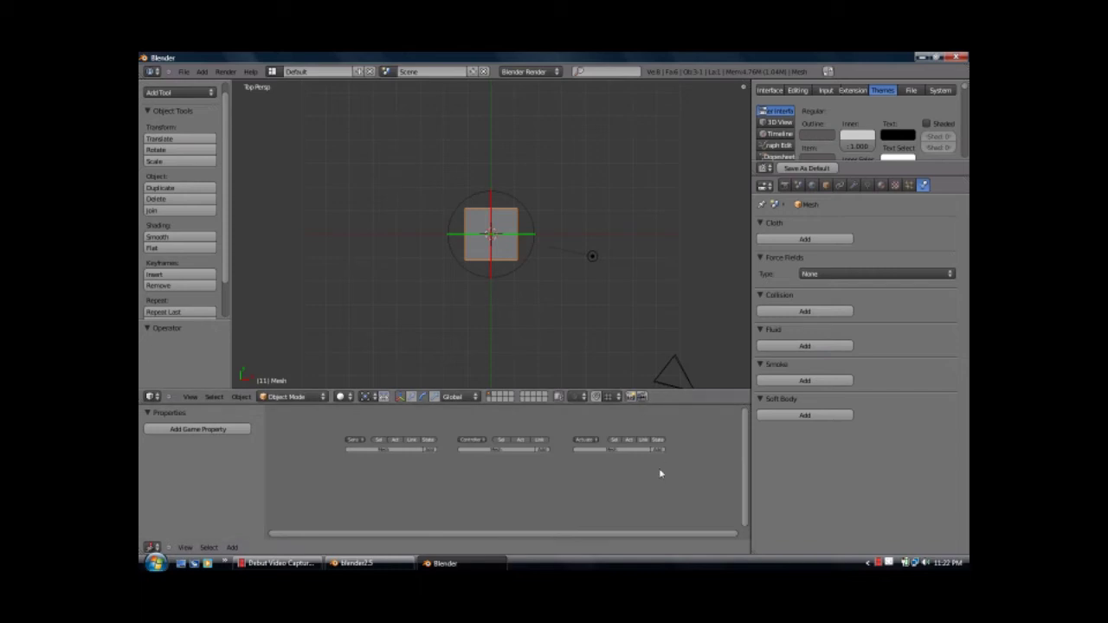
Step: Add an Always sensor to the cube's game logic and remove it
{"action": "left_click", "coordinate": [429, 450]}
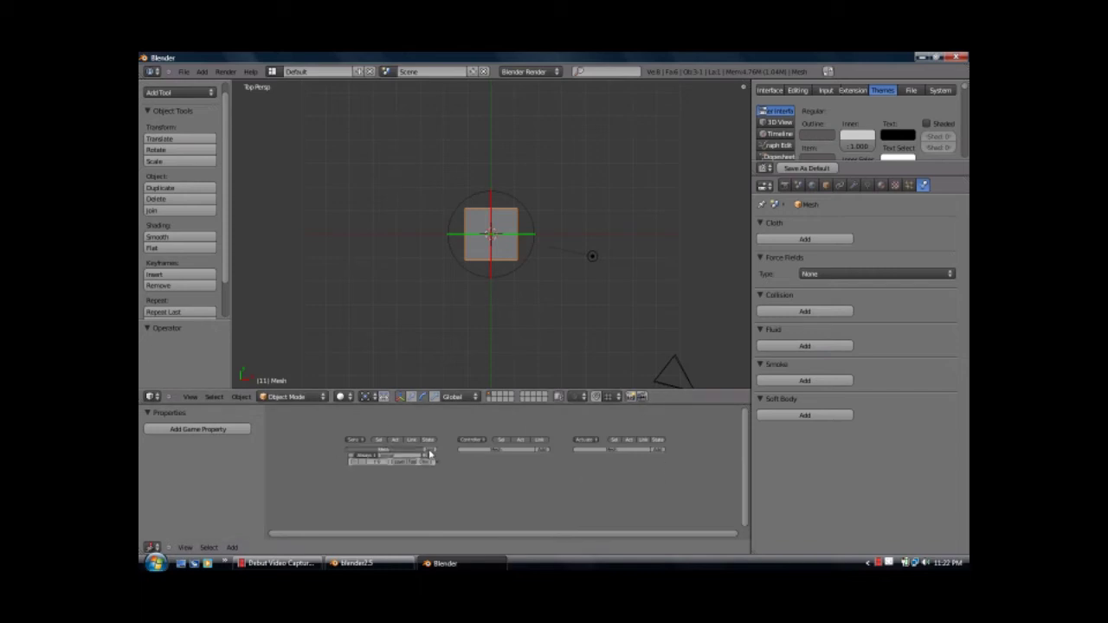
{"action": "left_click", "coordinate": [350, 457]}
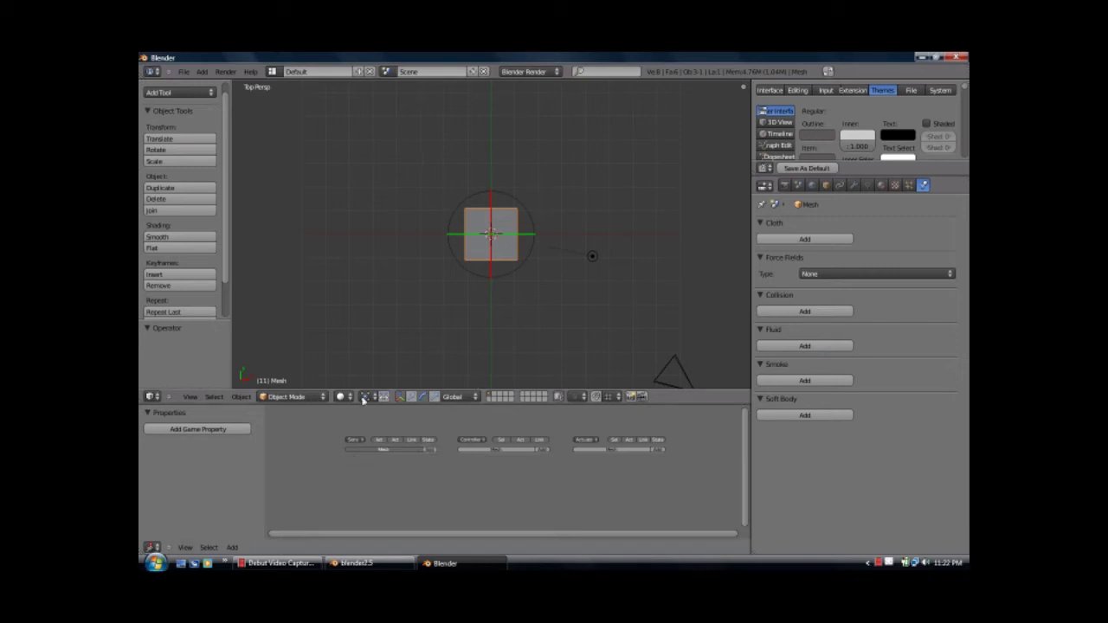
Step: Examine the default cube from several angles and distances in the 3D viewport
{"action": "scroll", "coordinate": [464, 163], "scroll_direction": "down", "scroll_amount": 1}
{"action": "scroll", "coordinate": [478, 294], "scroll_direction": "up", "scroll_amount": 5}
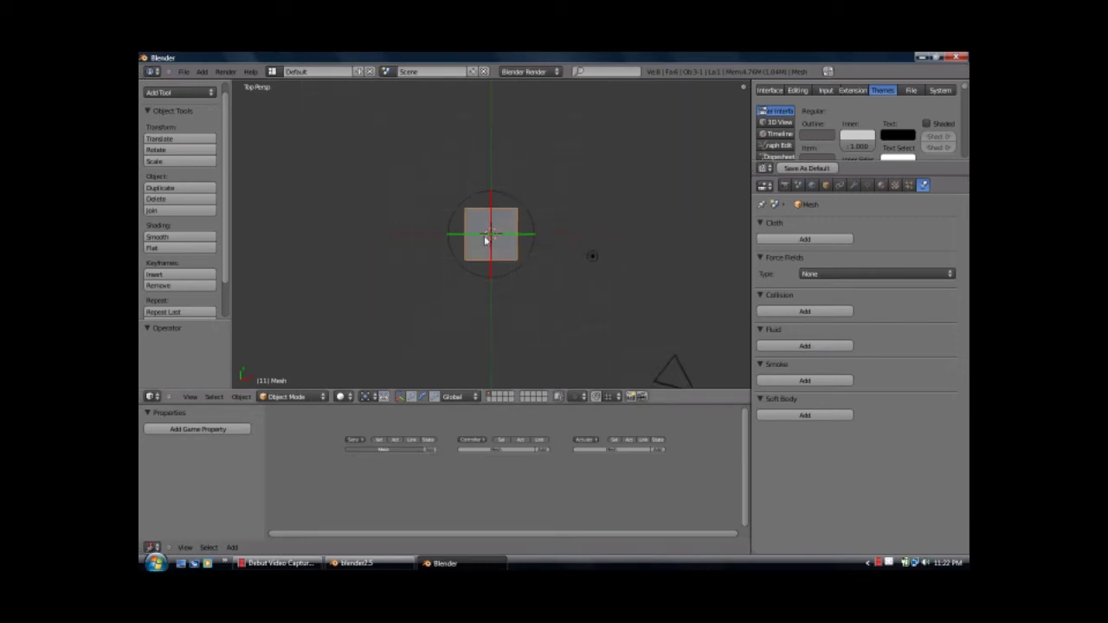
{"action": "scroll", "coordinate": [477, 294], "scroll_direction": "down", "scroll_amount": 3}
{"action": "middle_click_drag", "start_coordinate": [423, 280], "coordinate": [436, 171]}
{"action": "scroll", "coordinate": [512, 297], "scroll_direction": "up", "scroll_amount": 5}
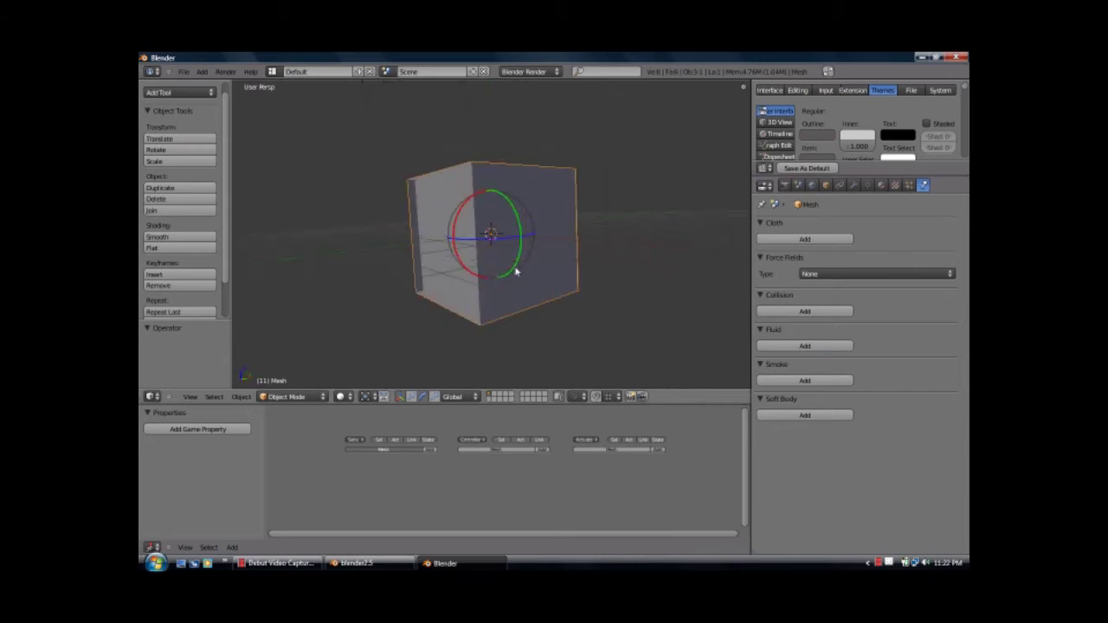
{"action": "middle_click_drag", "start_coordinate": [511, 296], "coordinate": [547, 306]}
{"action": "scroll", "coordinate": [546, 306], "scroll_direction": "down", "scroll_amount": 5}
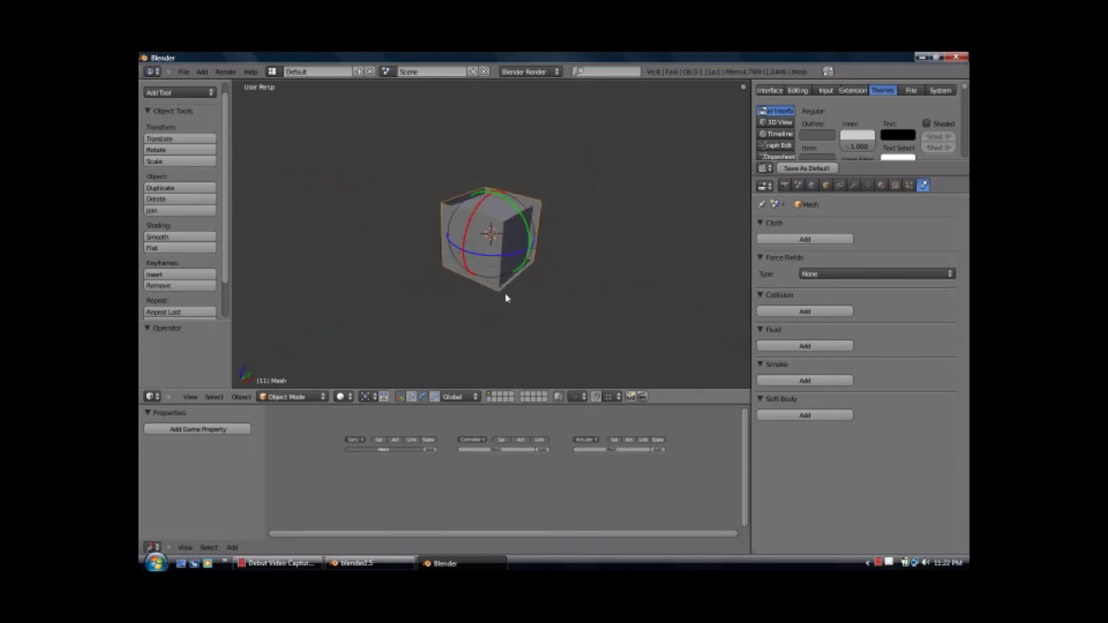
Step: Play the scene's animation briefly and stop the playback
{"action": "key", "text": "space"}
{"action": "key", "text": "space"}
{"action": "left_click", "coordinate": [477, 315]}
{"action": "key", "text": "space"}
{"action": "left_click", "coordinate": [598, 228]}
{"action": "key", "text": "alt+a"}
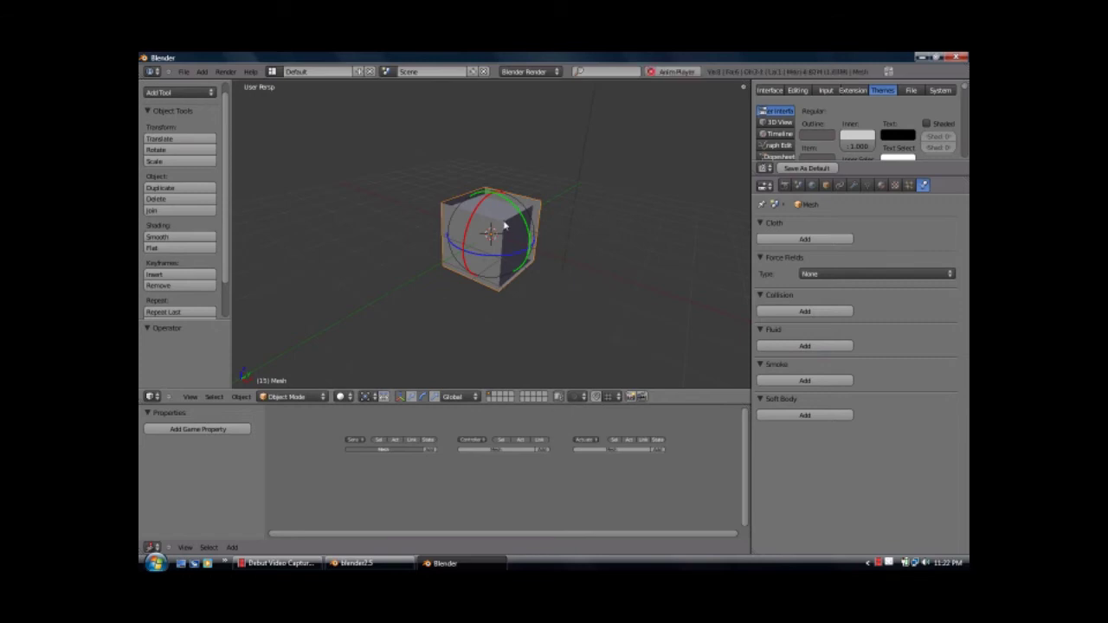
{"action": "left_click", "coordinate": [669, 74]}
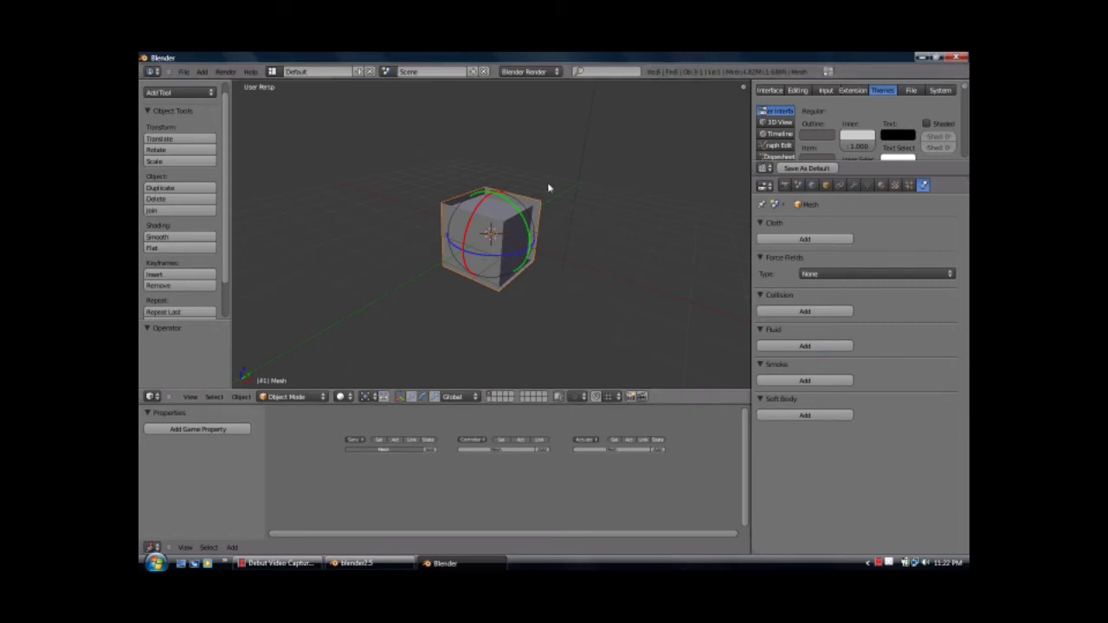
{"action": "key", "text": "shift+a"}
{"action": "mouse_move", "coordinate": [549, 185]}
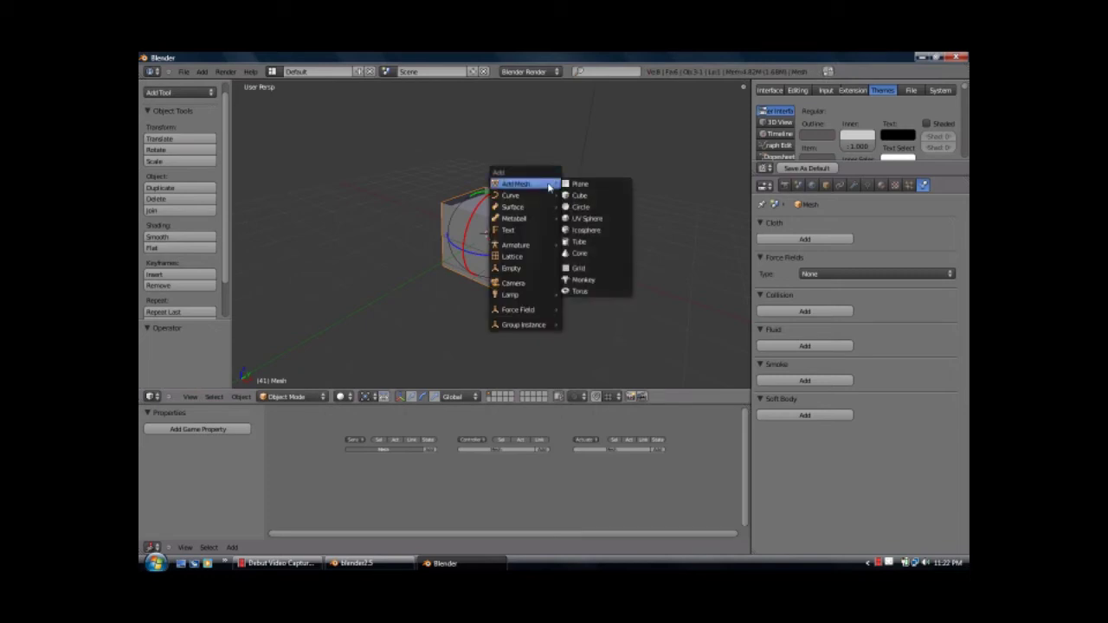
{"action": "key", "text": "Escape"}
{"action": "key", "text": "shift+a"}
{"action": "key", "text": "Escape"}
{"action": "key", "text": "shift+a"}
{"action": "key", "text": "Escape"}
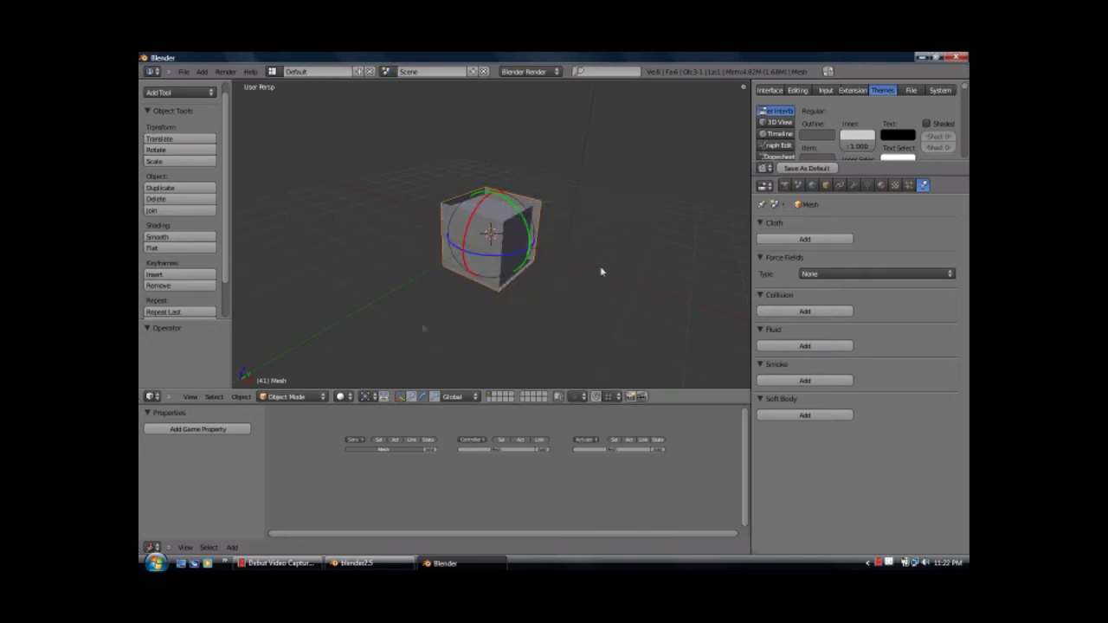
Step: Scale the default cube along the global Y axis by a factor of about 1.53
{"action": "scroll", "coordinate": [480, 232], "scroll_direction": "down", "scroll_amount": 4}
{"action": "scroll", "coordinate": [519, 229], "scroll_direction": "up", "scroll_amount": 7}
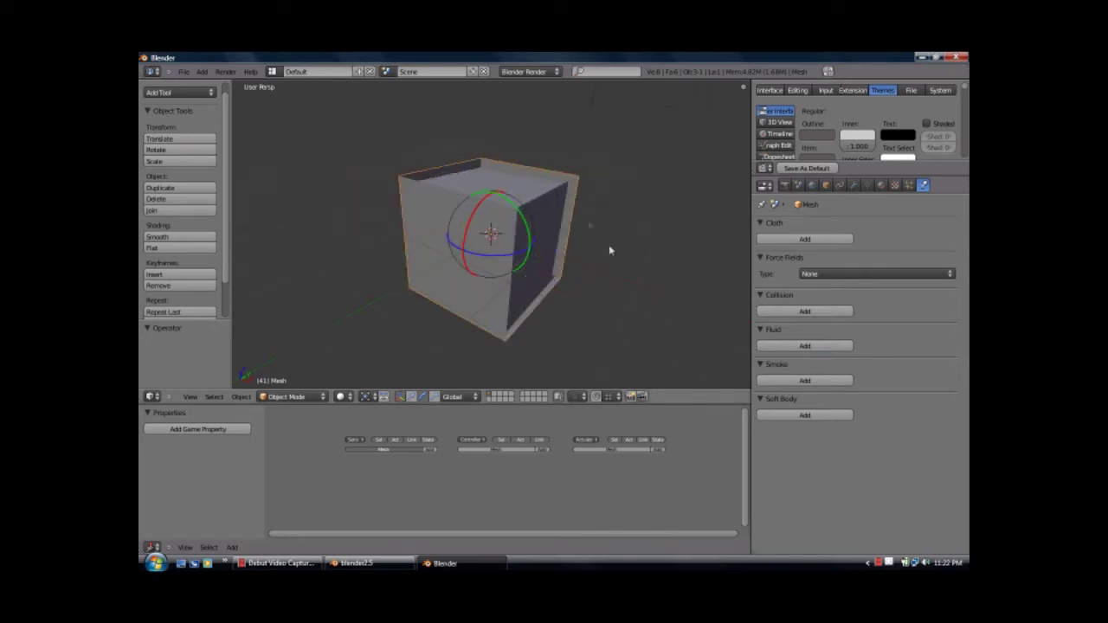
{"action": "mouse_move", "coordinate": [593, 267]}
{"action": "middle_mouse_down"}
{"action": "mouse_move", "coordinate": [528, 274]}
{"action": "mouse_move", "coordinate": [562, 265]}
{"action": "mouse_move", "coordinate": [589, 285]}
{"action": "middle_mouse_up"}
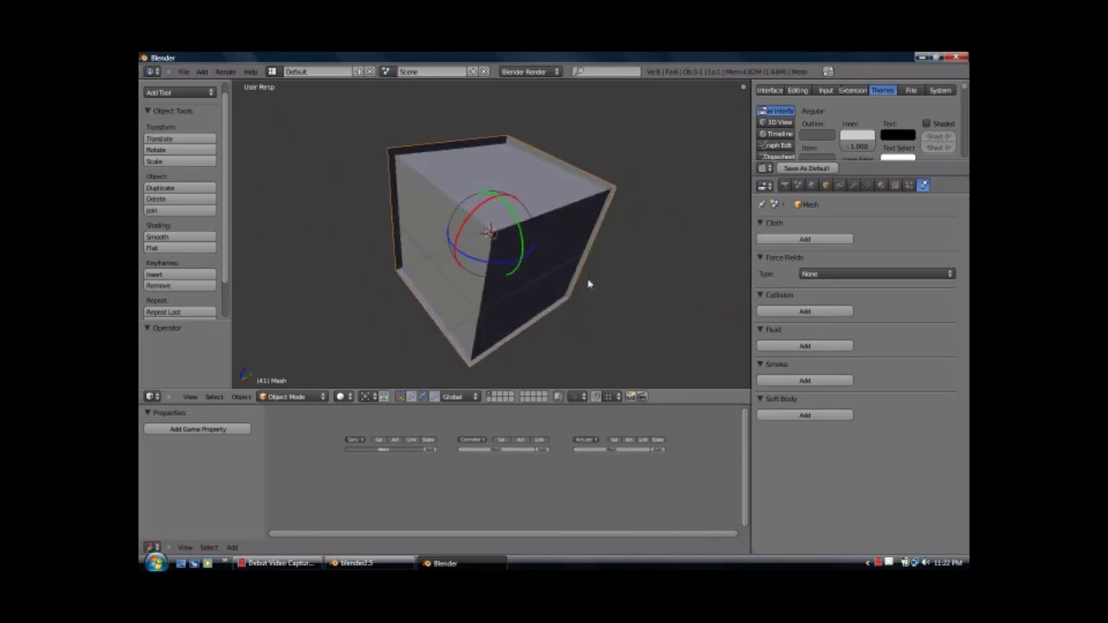
{"action": "scroll", "coordinate": [580, 260], "scroll_direction": "down", "scroll_amount": 2}
{"action": "key", "text": "s"}
{"action": "key", "text": "y"}
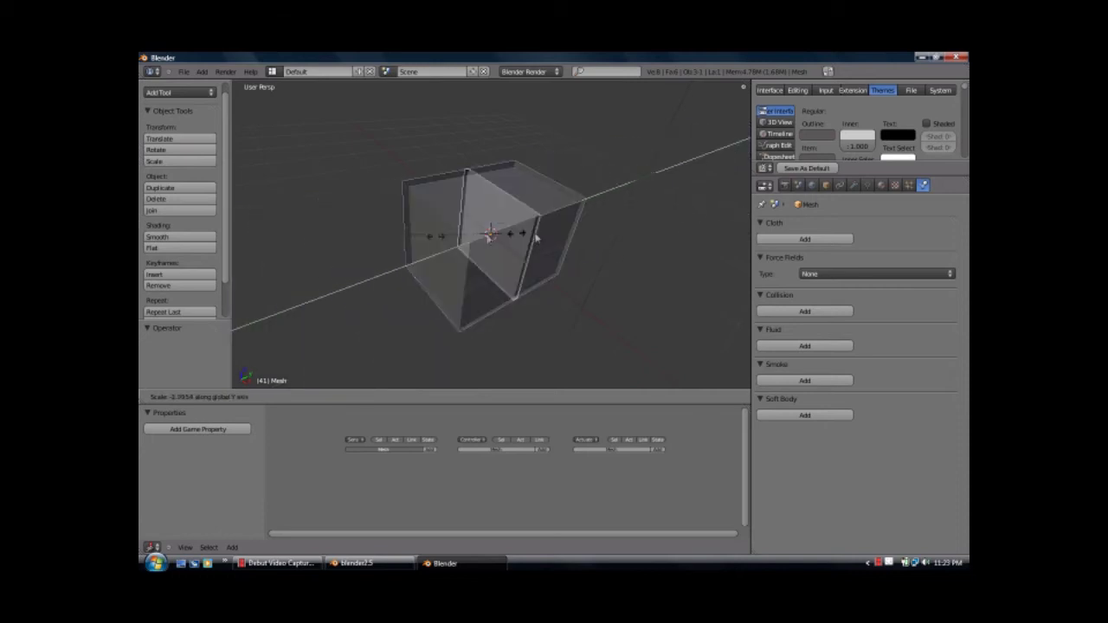
{"action": "left_click", "coordinate": [612, 239]}
Step: Move the stretched box along the global X axis, away from the origin
{"action": "scroll", "coordinate": [542, 241], "scroll_direction": "down", "scroll_amount": 6}
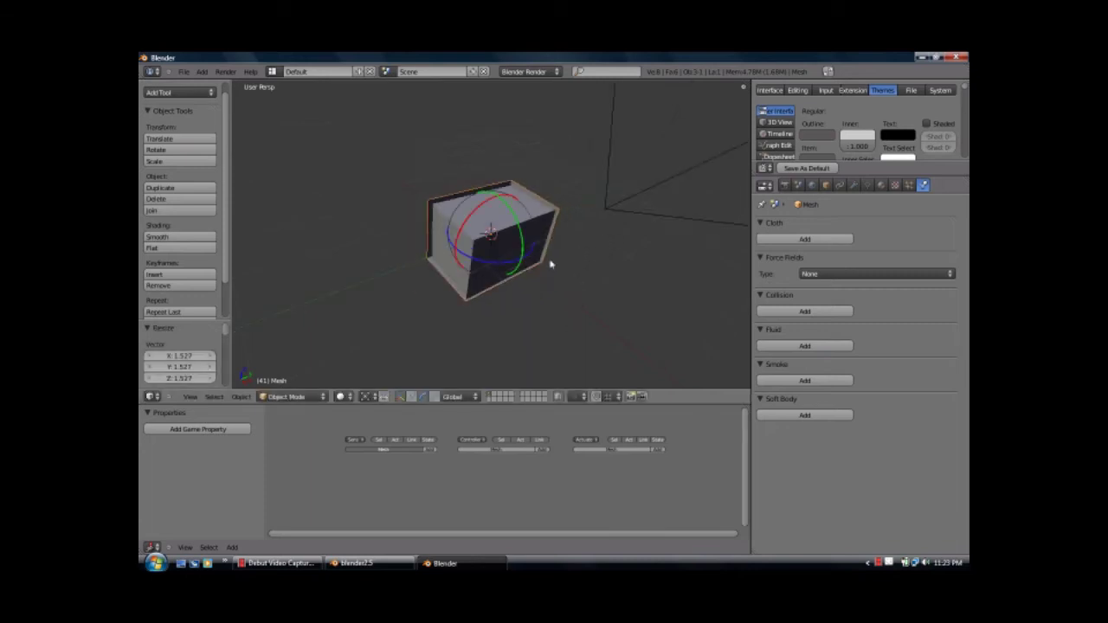
{"action": "key", "text": "g"}
{"action": "key", "text": "x"}
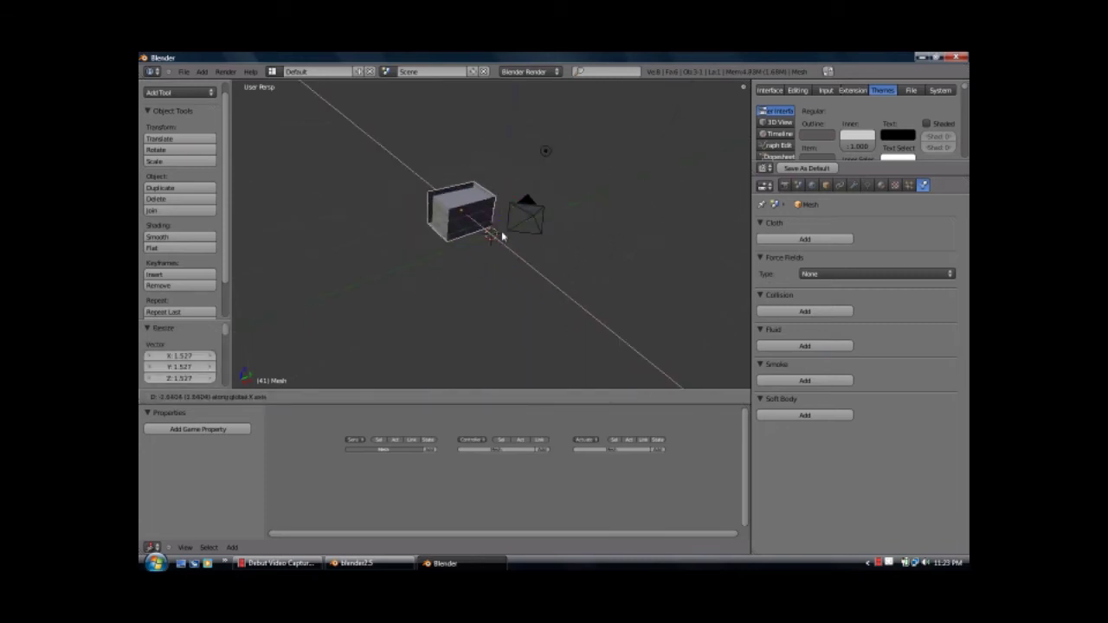
{"action": "left_click", "coordinate": [493, 234]}
Step: Scale the box along the X axis and rotate it freely by about 108 degrees in the current view
{"action": "key", "text": "s"}
{"action": "key", "text": "x"}
{"action": "left_click", "coordinate": [589, 271]}
{"action": "key", "text": "r"}
{"action": "left_click", "coordinate": [515, 300]}
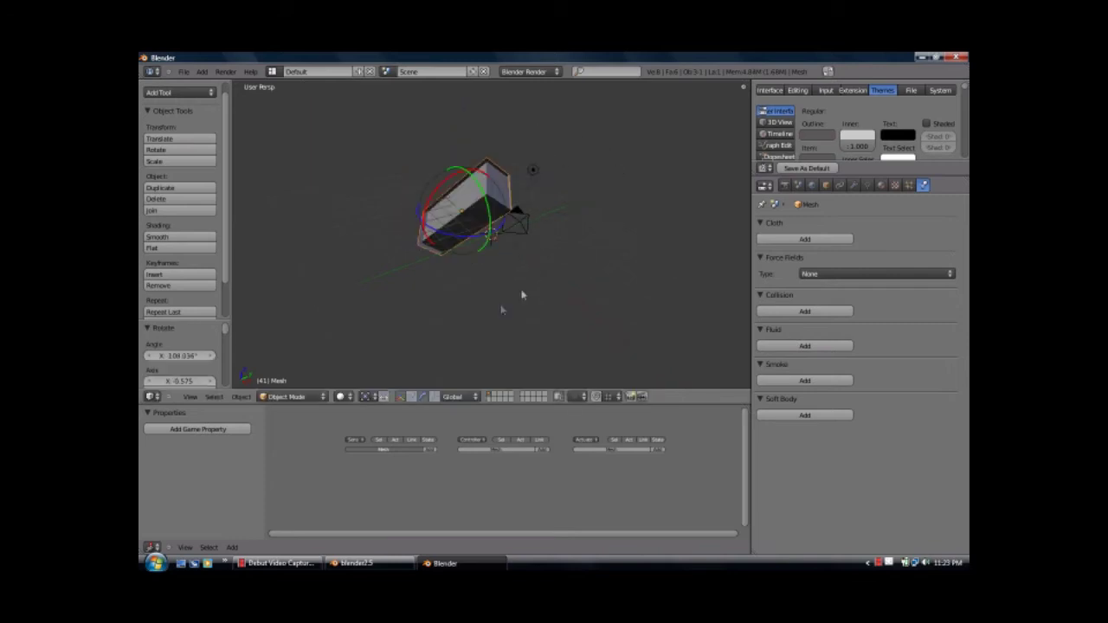
Step: Move the rotated box freely by about 0.561 in X, 0.355 in Y and 0.773 in Z
{"action": "scroll", "coordinate": [512, 290], "scroll_direction": "up", "scroll_amount": 8}
{"action": "middle_click_drag", "start_coordinate": [511, 284], "coordinate": [515, 309]}
{"action": "middle_click_drag", "start_coordinate": [501, 245], "coordinate": [634, 213]}
{"action": "key", "text": "g"}
{"action": "left_click", "coordinate": [515, 231]}
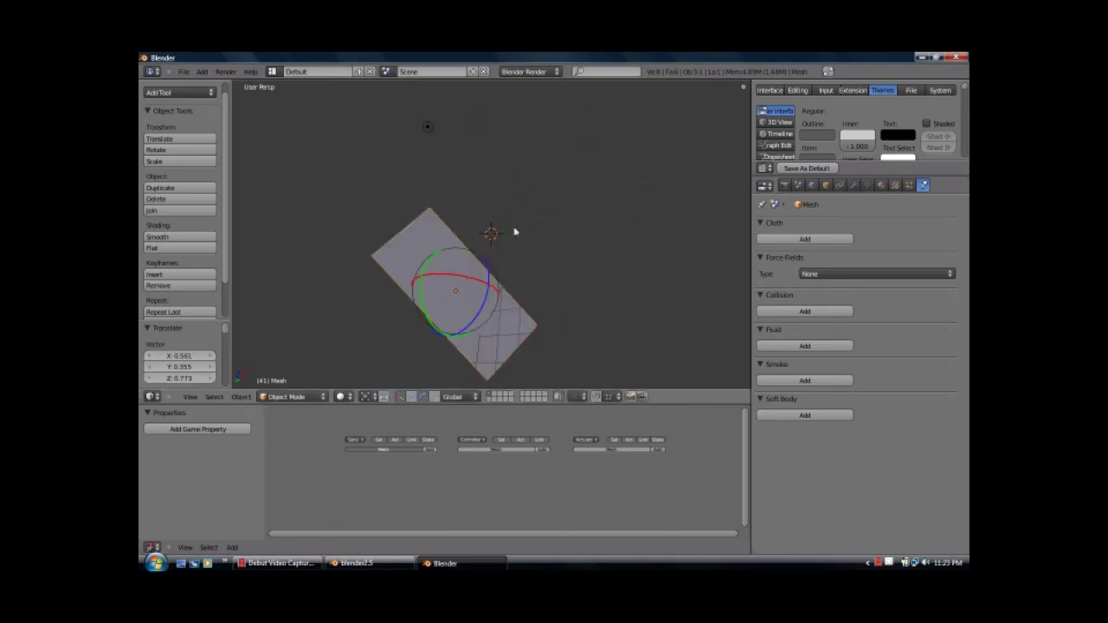
{"action": "middle_click_drag", "start_coordinate": [515, 231], "coordinate": [485, 199]}
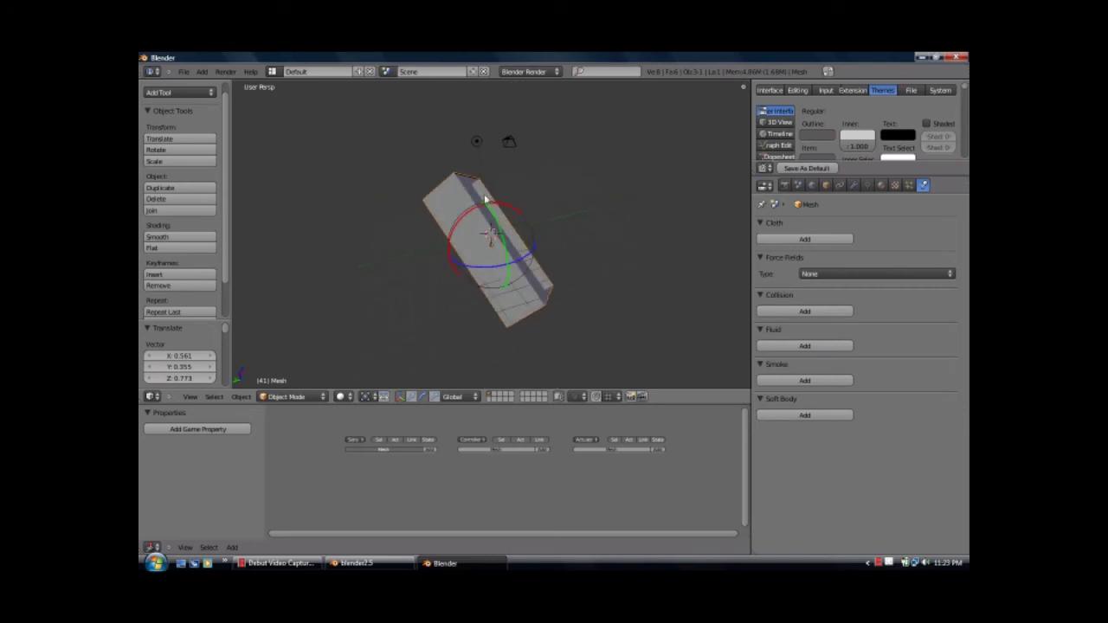
{"action": "middle_click_drag", "start_coordinate": [468, 266], "coordinate": [412, 240]}
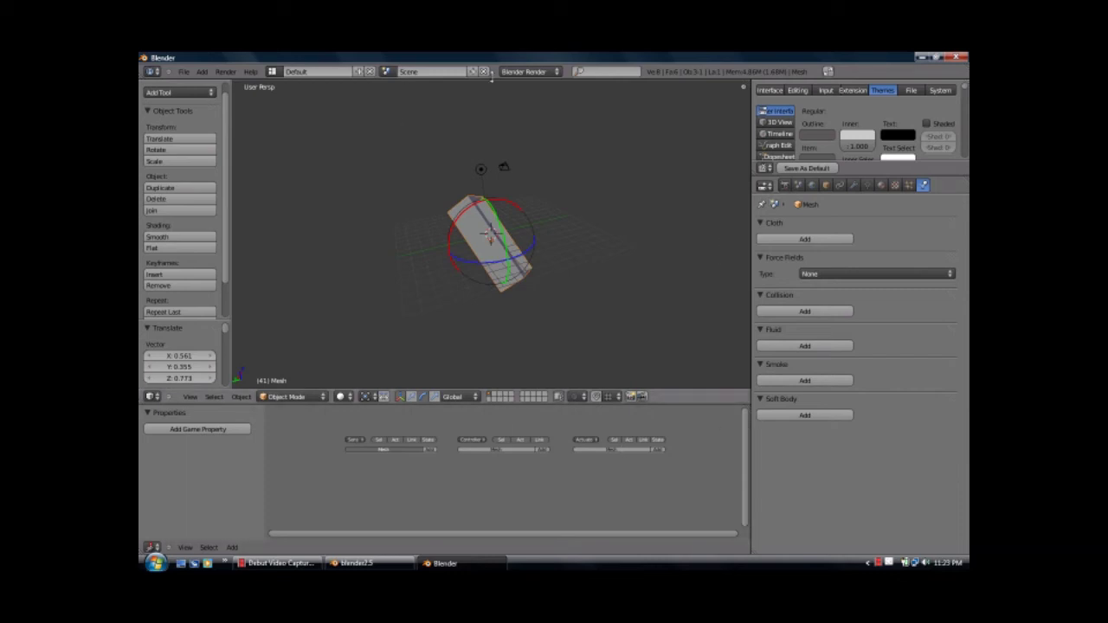
{"action": "left_click", "coordinate": [529, 73]}
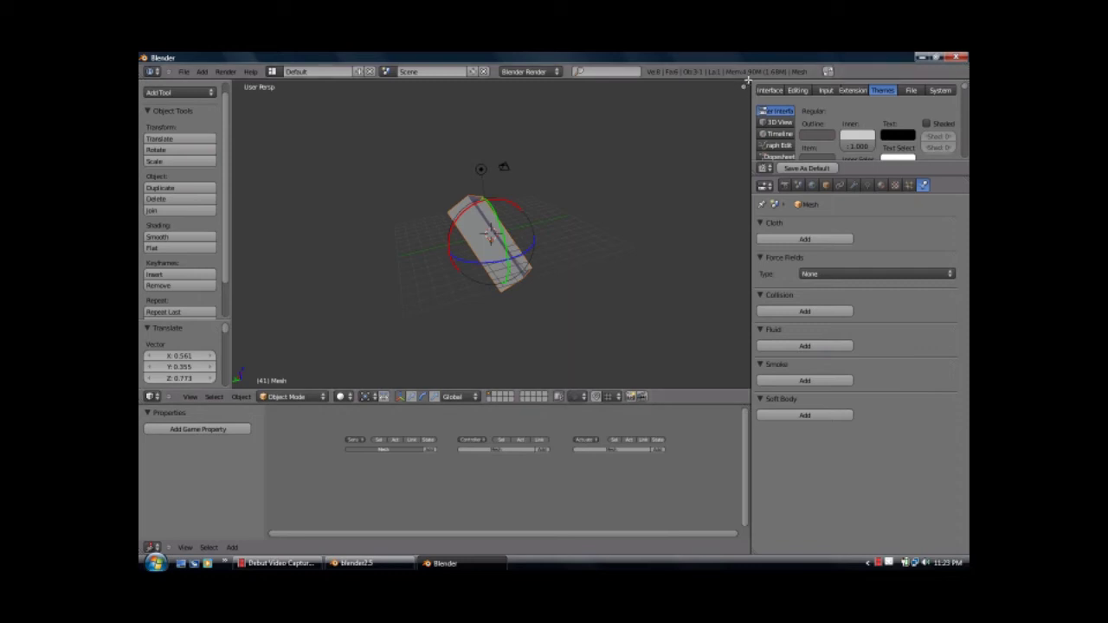
Step: Split the 3D viewport into four side-by-side views and shift the borders between them
{"action": "left_click_drag", "start_coordinate": [744, 83], "coordinate": [456, 76]}
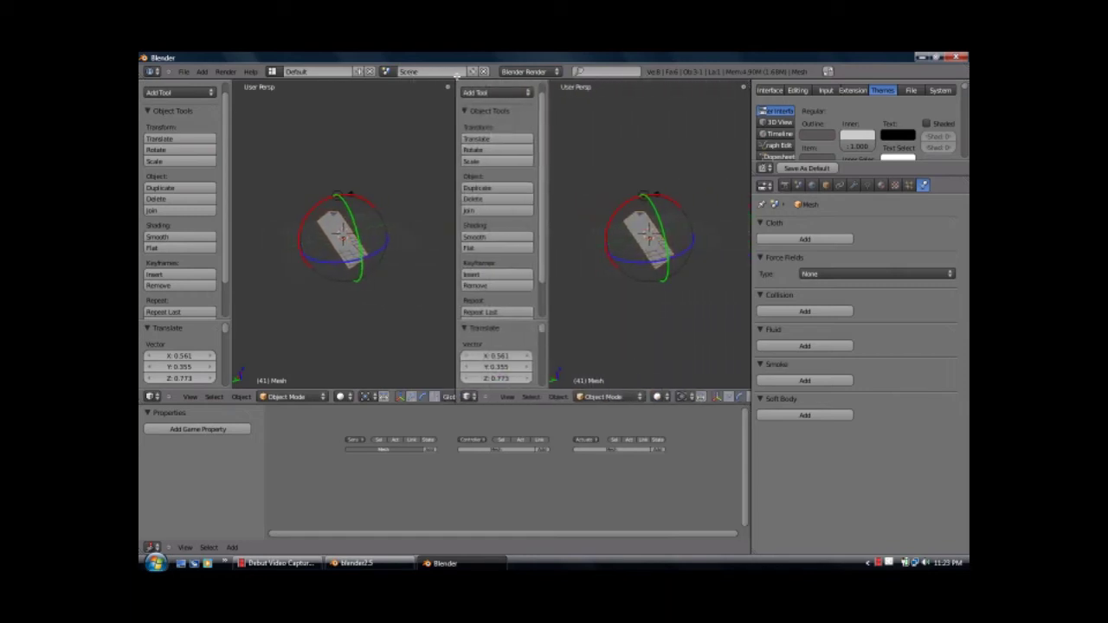
{"action": "left_click_drag", "start_coordinate": [459, 400], "coordinate": [444, 376]}
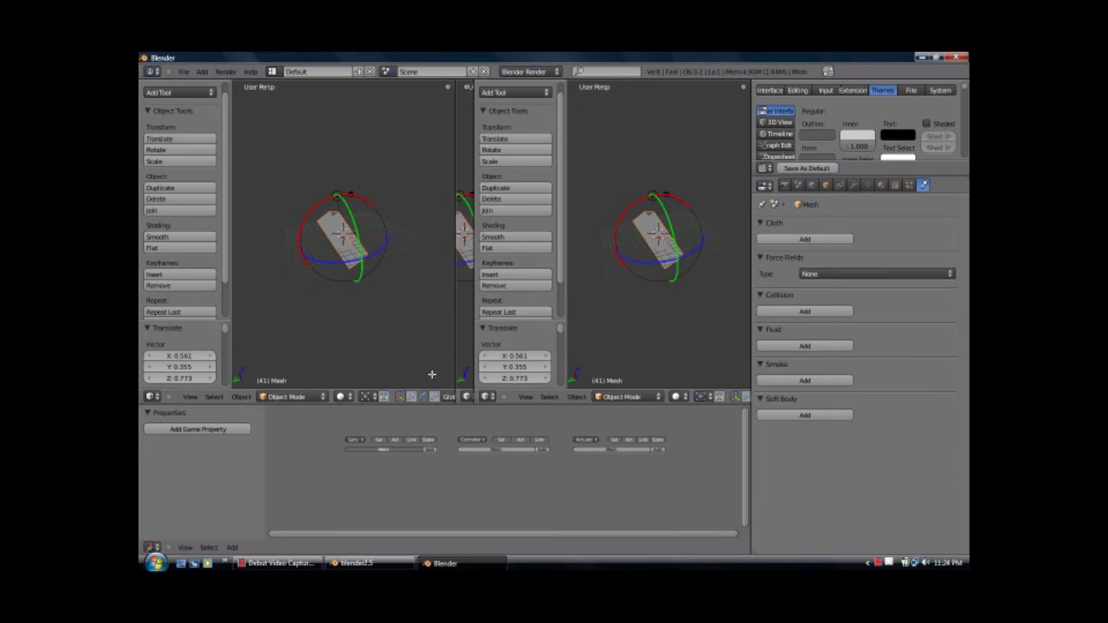
{"action": "left_click_drag", "start_coordinate": [501, 209], "coordinate": [550, 206]}
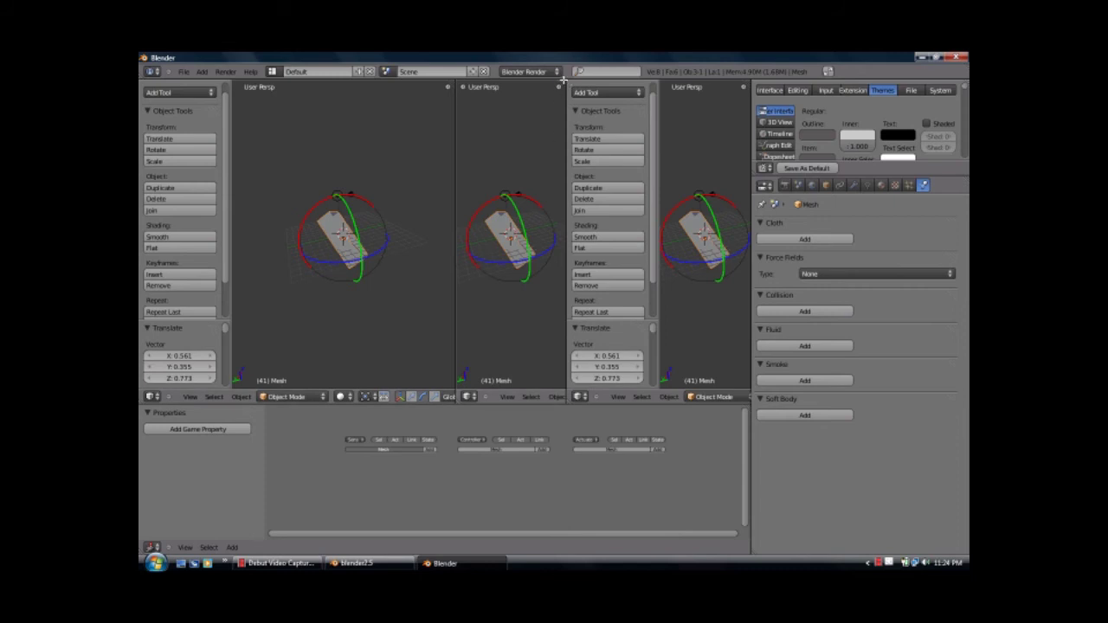
{"action": "left_click_drag", "start_coordinate": [564, 81], "coordinate": [645, 100]}
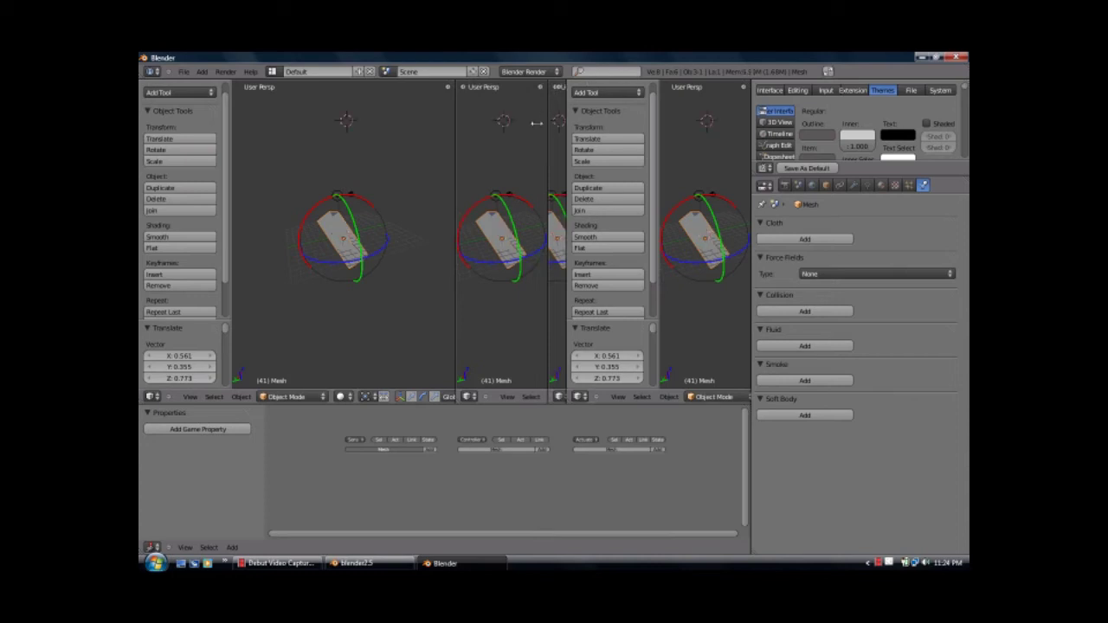
{"action": "left_click", "coordinate": [487, 162]}
{"action": "left_click_drag", "start_coordinate": [548, 177], "coordinate": [522, 160]}
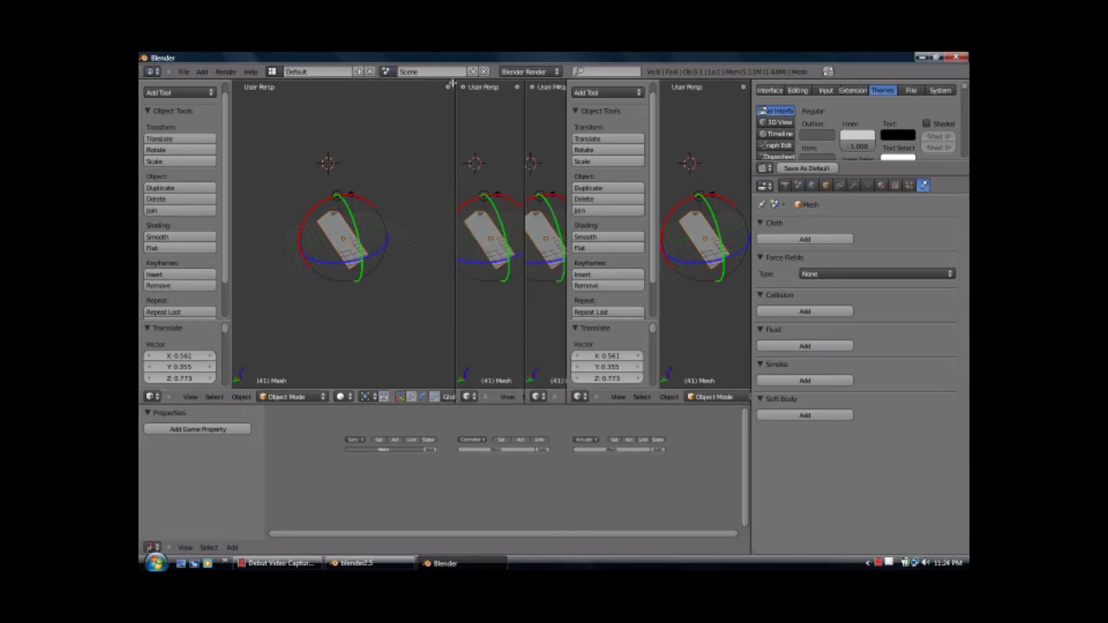
Step: Join the side-by-side 3D views back into a single viewport
{"action": "left_click_drag", "start_coordinate": [463, 83], "coordinate": [522, 80]}
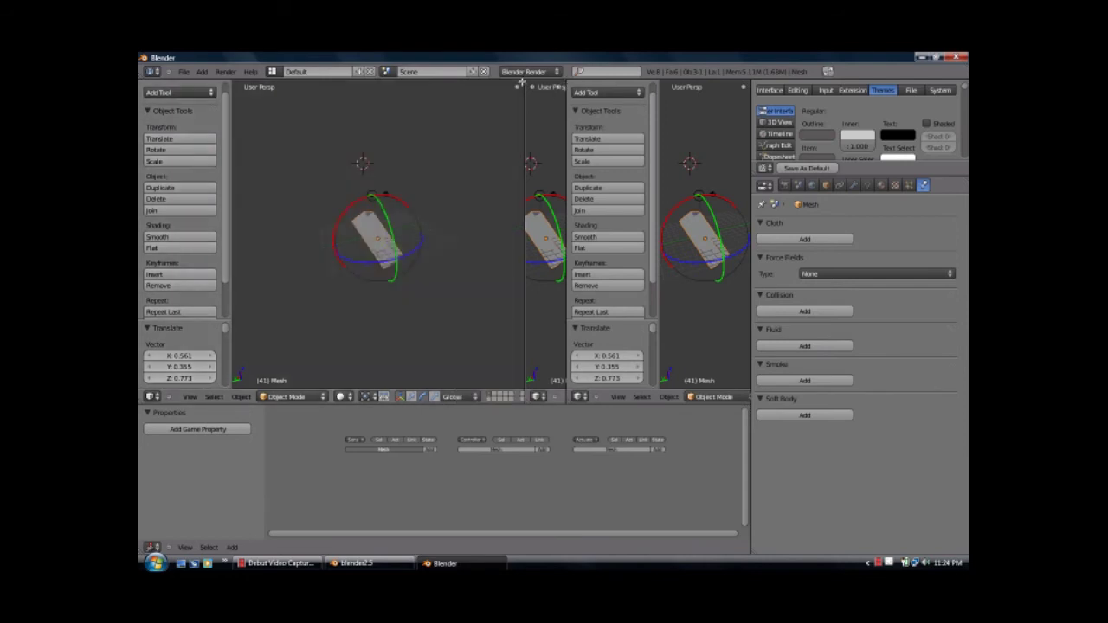
{"action": "left_click_drag", "start_coordinate": [522, 80], "coordinate": [565, 85]}
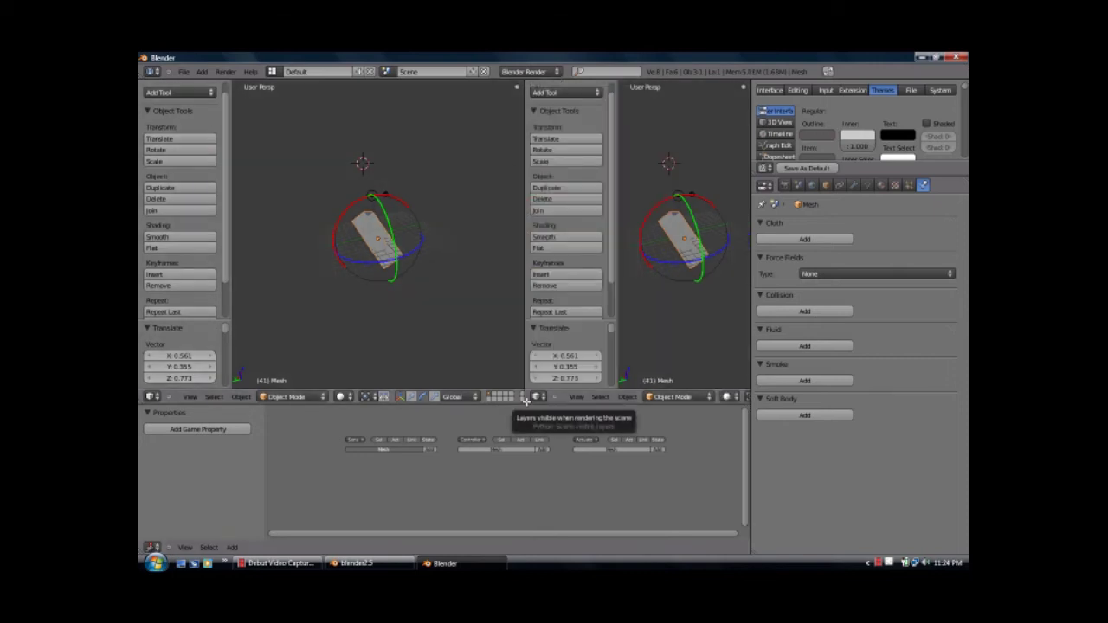
{"action": "left_click_drag", "start_coordinate": [520, 397], "coordinate": [348, 293]}
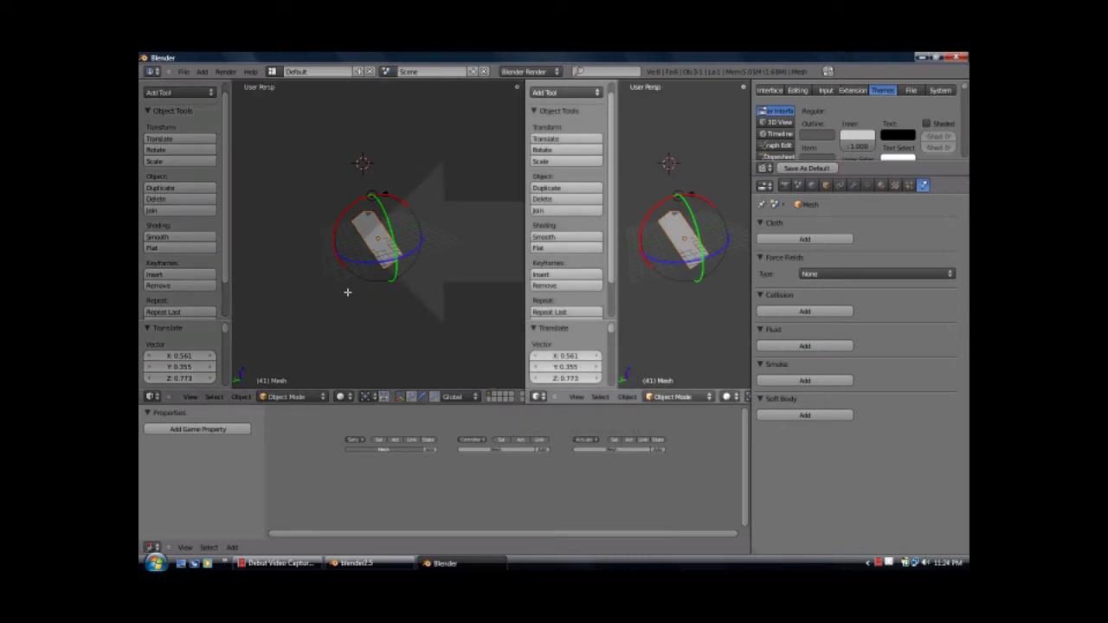
{"action": "left_click_drag", "start_coordinate": [347, 292], "coordinate": [347, 294]}
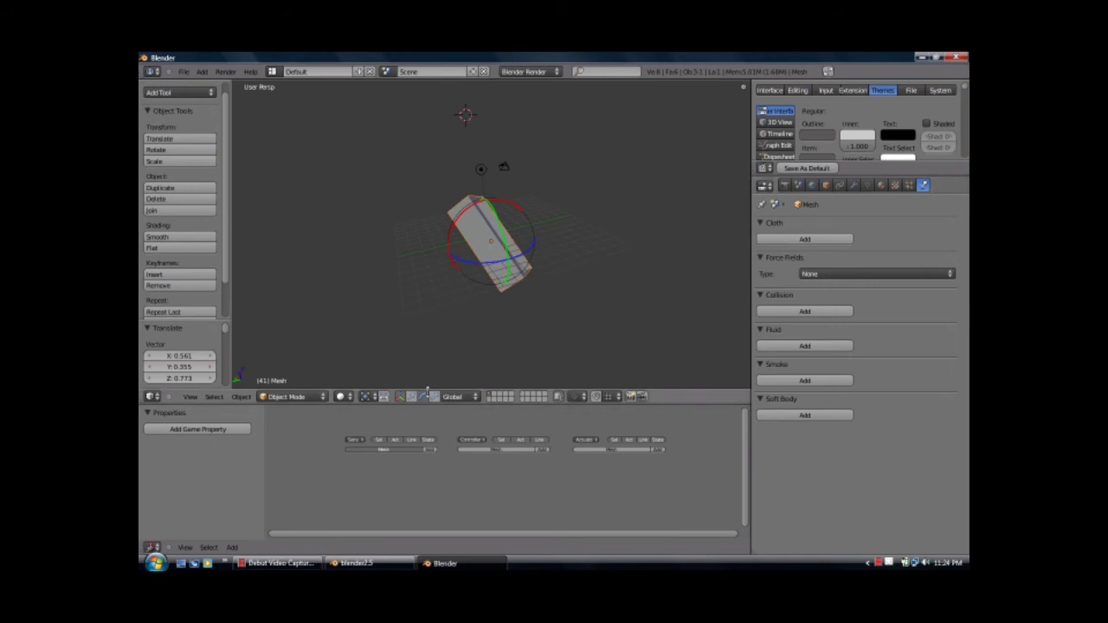
Step: Add a new material to the box and set its diffuse color to pure white, with R, G and B at 1.00
{"action": "left_click", "coordinate": [881, 185]}
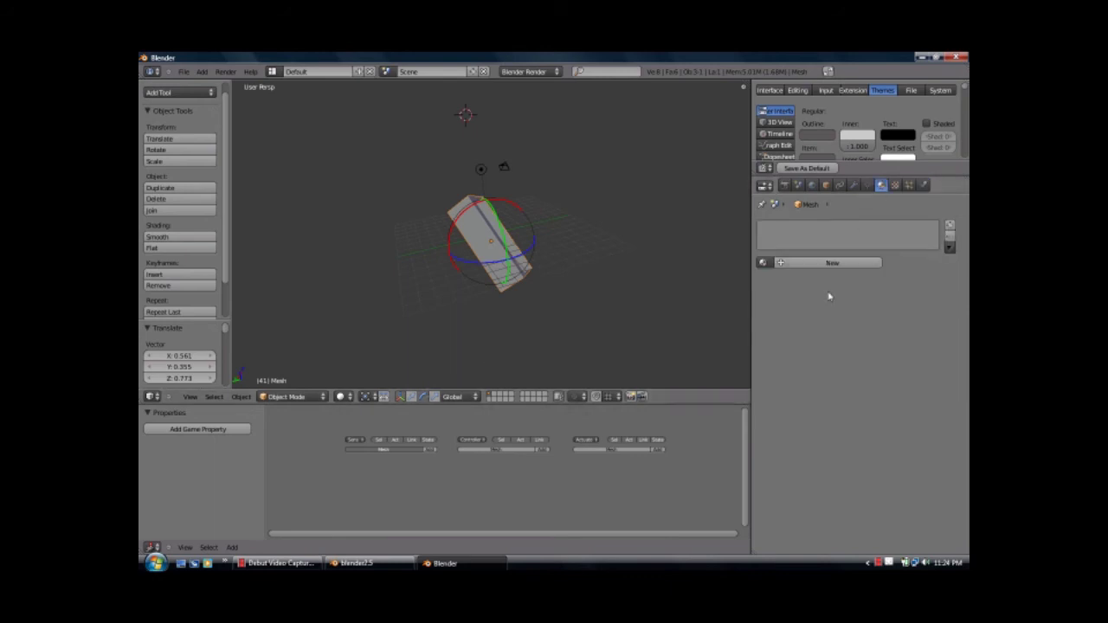
{"action": "left_click", "coordinate": [801, 264]}
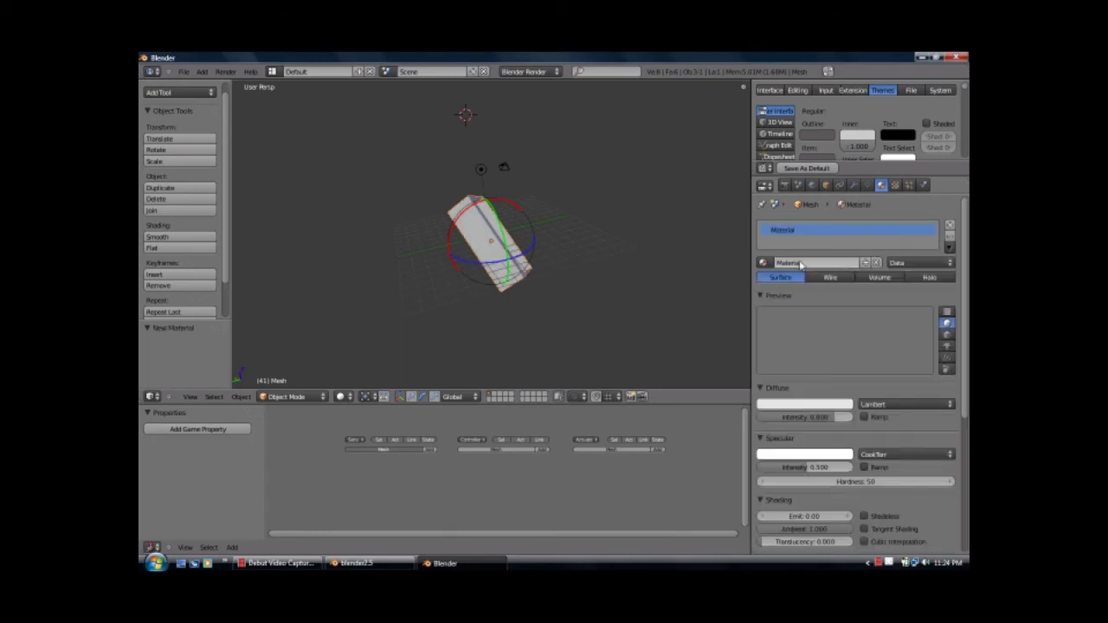
{"action": "left_click", "coordinate": [825, 402]}
{"action": "mouse_move", "coordinate": [793, 296]}
{"action": "left_mouse_down"}
{"action": "mouse_move", "coordinate": [775, 281]}
{"action": "mouse_move", "coordinate": [797, 272]}
{"action": "mouse_move", "coordinate": [764, 268]}
{"action": "mouse_move", "coordinate": [753, 301]}
{"action": "mouse_move", "coordinate": [779, 273]}
{"action": "mouse_move", "coordinate": [835, 299]}
{"action": "mouse_move", "coordinate": [797, 292]}
{"action": "mouse_move", "coordinate": [798, 316]}
{"action": "left_mouse_up"}
{"action": "mouse_move", "coordinate": [827, 364]}
{"action": "left_mouse_down"}
{"action": "mouse_move", "coordinate": [855, 366]}
{"action": "mouse_move", "coordinate": [782, 363]}
{"action": "mouse_move", "coordinate": [872, 357]}
{"action": "mouse_move", "coordinate": [855, 252]}
{"action": "left_mouse_up"}
{"action": "left_click", "coordinate": [812, 406]}
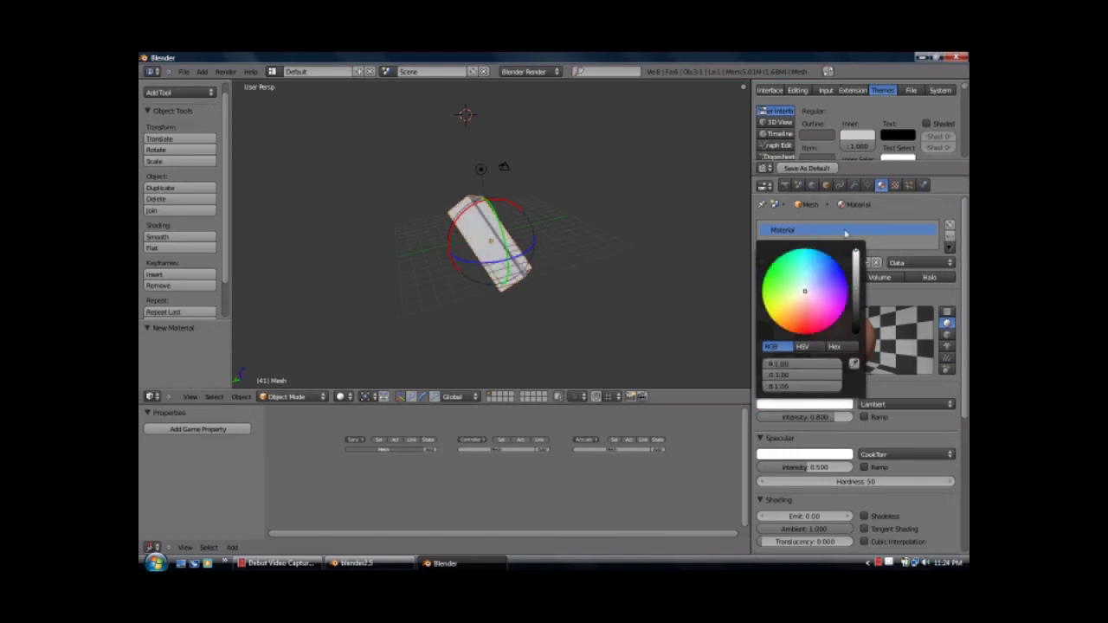
Step: Enable Face Textures and Face Textures Alpha in the material's options
{"action": "scroll", "coordinate": [948, 368], "scroll_direction": "down", "scroll_amount": 3}
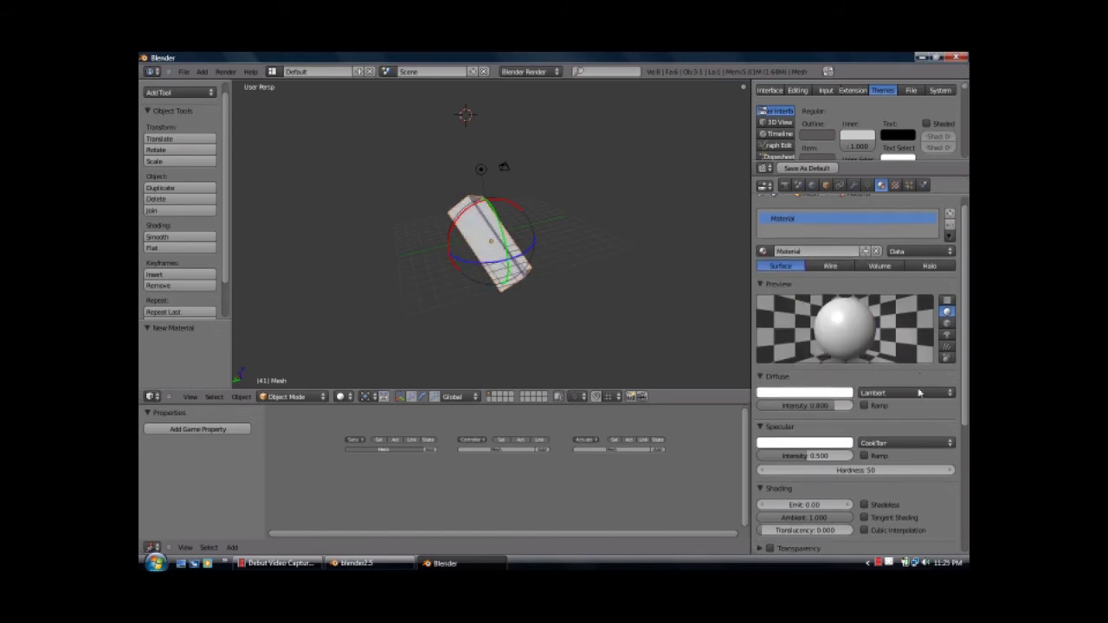
{"action": "scroll", "coordinate": [949, 385], "scroll_direction": "down", "scroll_amount": 3}
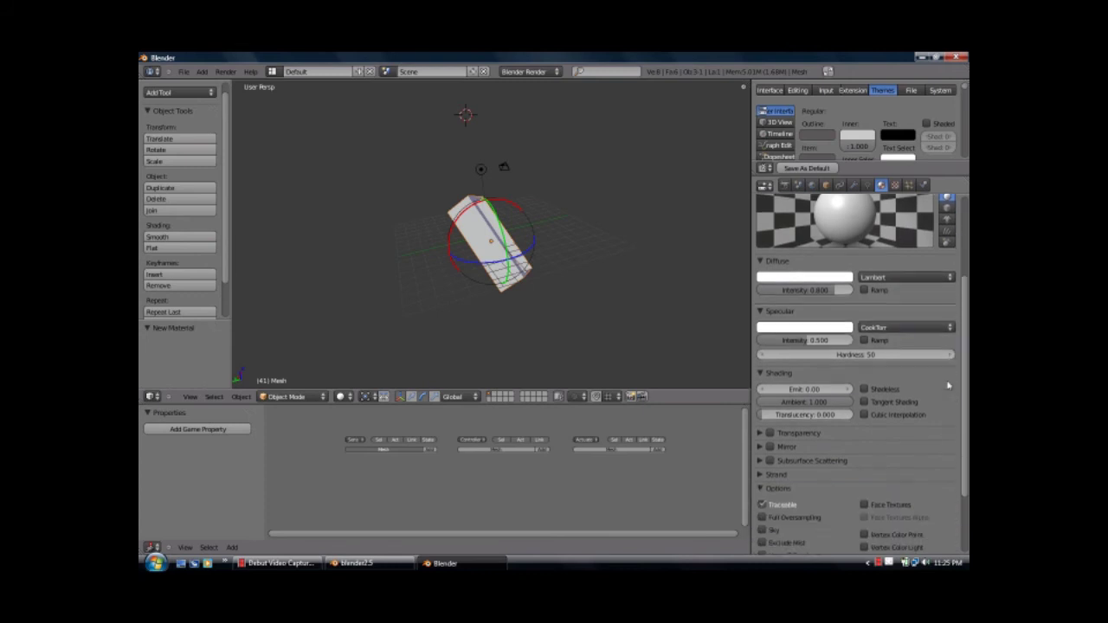
{"action": "scroll", "coordinate": [945, 391], "scroll_direction": "down", "scroll_amount": 1}
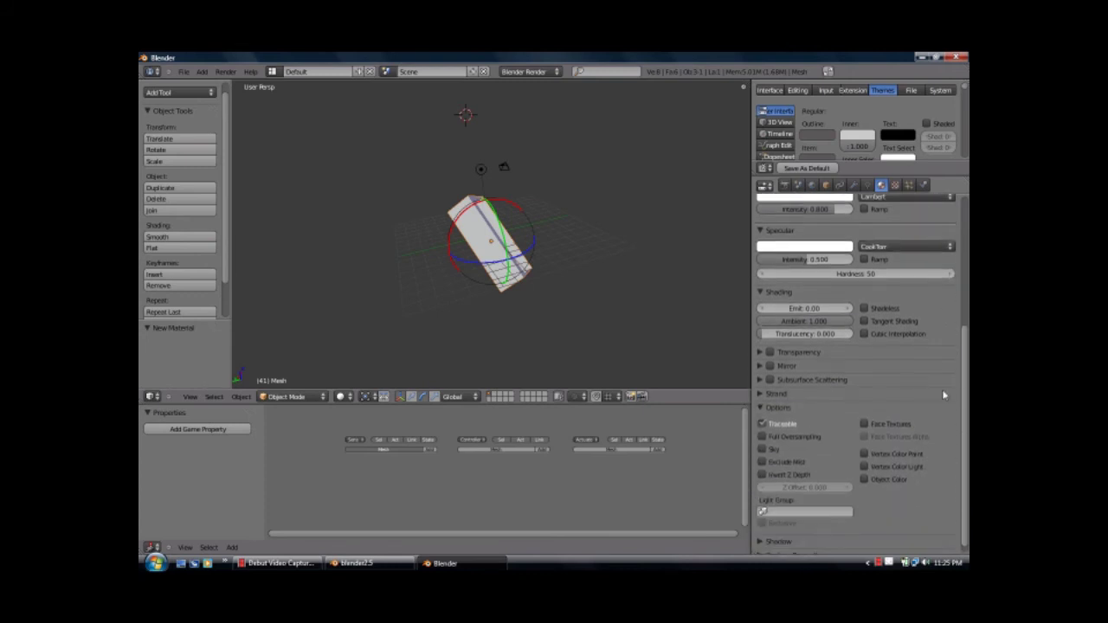
{"action": "scroll", "coordinate": [942, 395], "scroll_direction": "down", "scroll_amount": 1}
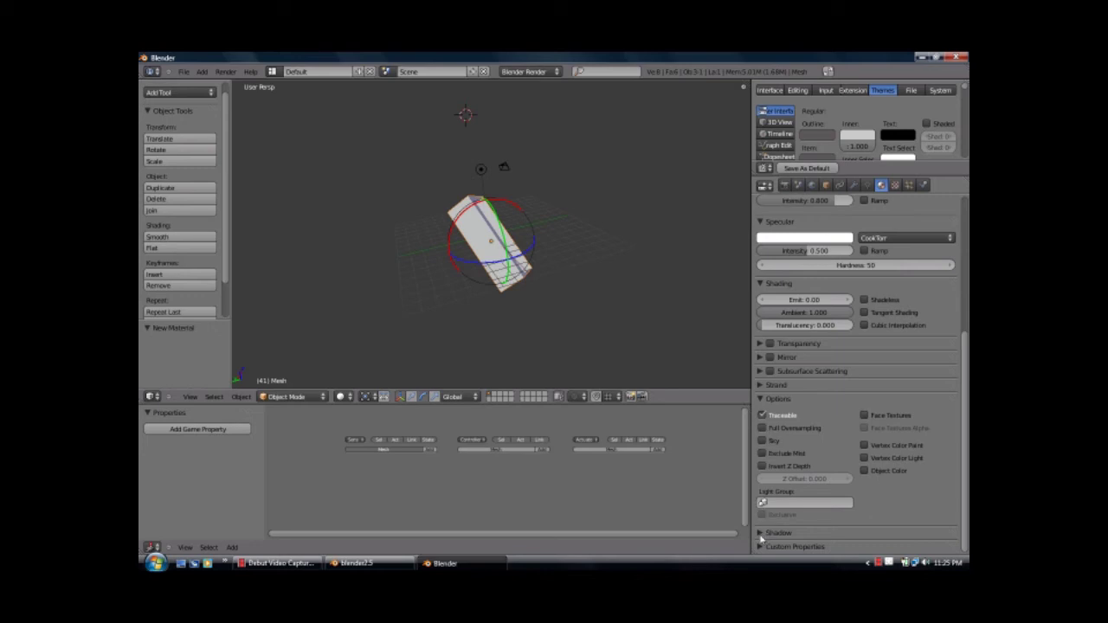
{"action": "left_click", "coordinate": [864, 415]}
{"action": "left_click", "coordinate": [865, 429]}
Step: Enable Transparency for the material and collapse its Transparency and Options settings
{"action": "left_click", "coordinate": [760, 344]}
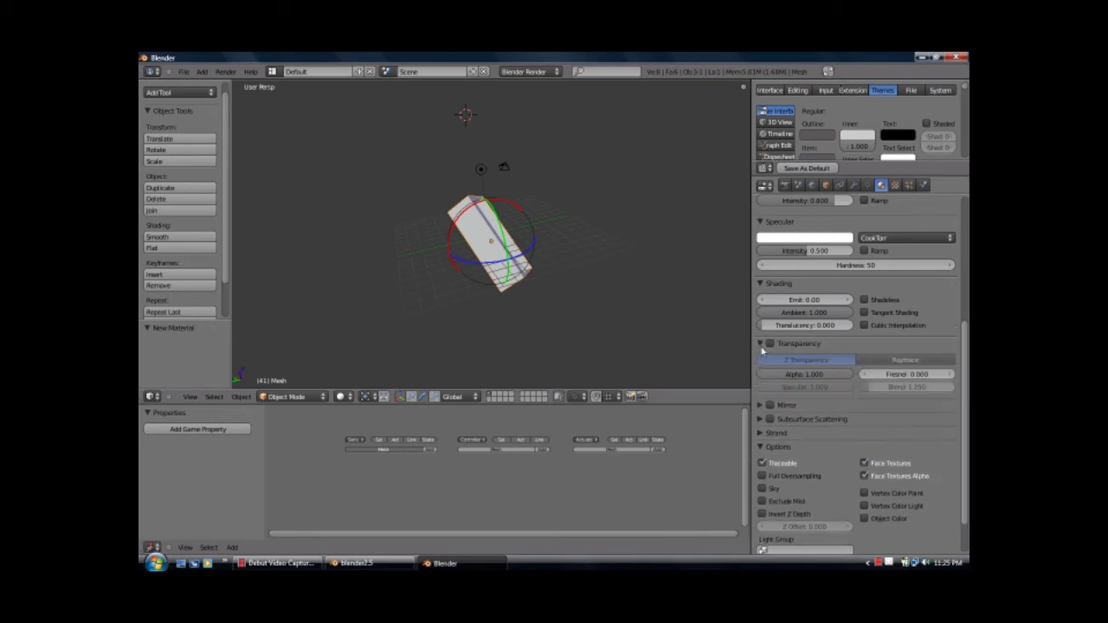
{"action": "left_click", "coordinate": [771, 343]}
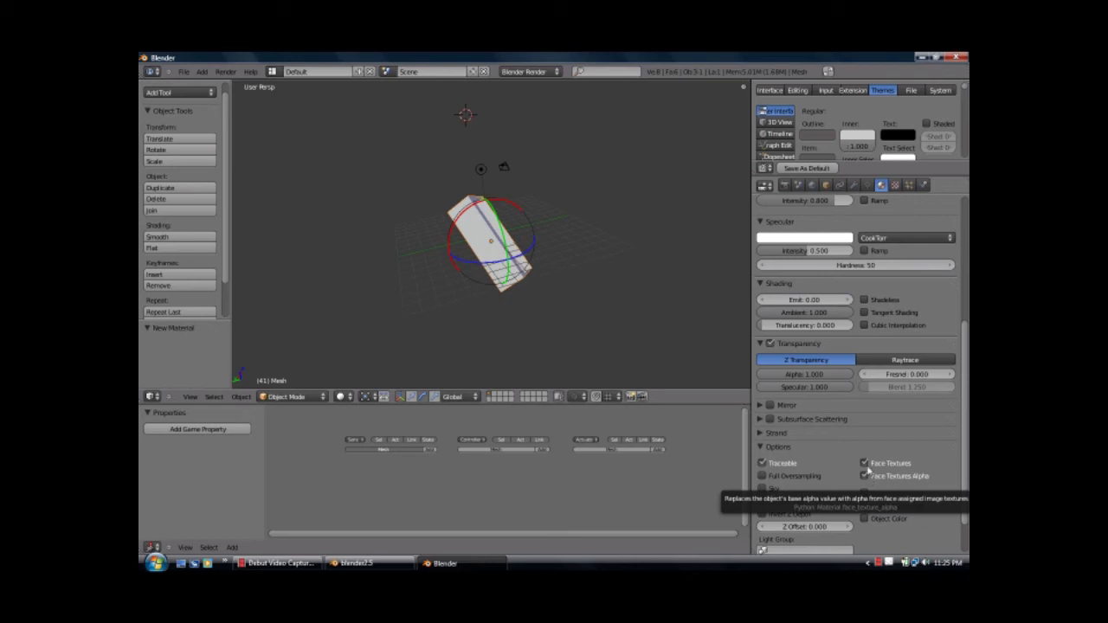
{"action": "left_click", "coordinate": [761, 343]}
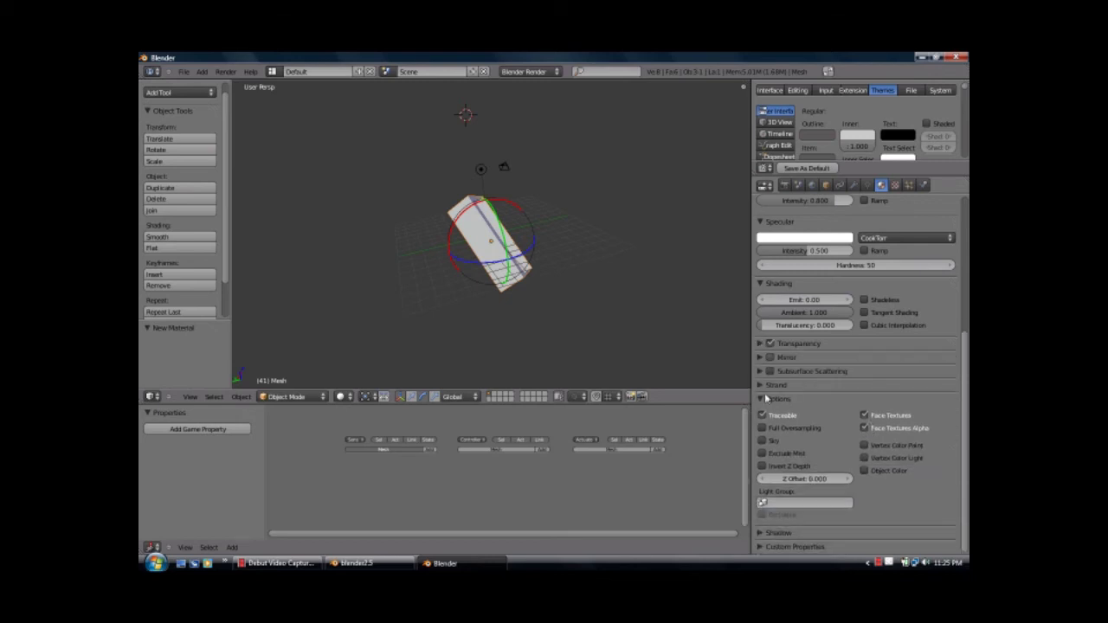
{"action": "left_click", "coordinate": [761, 399]}
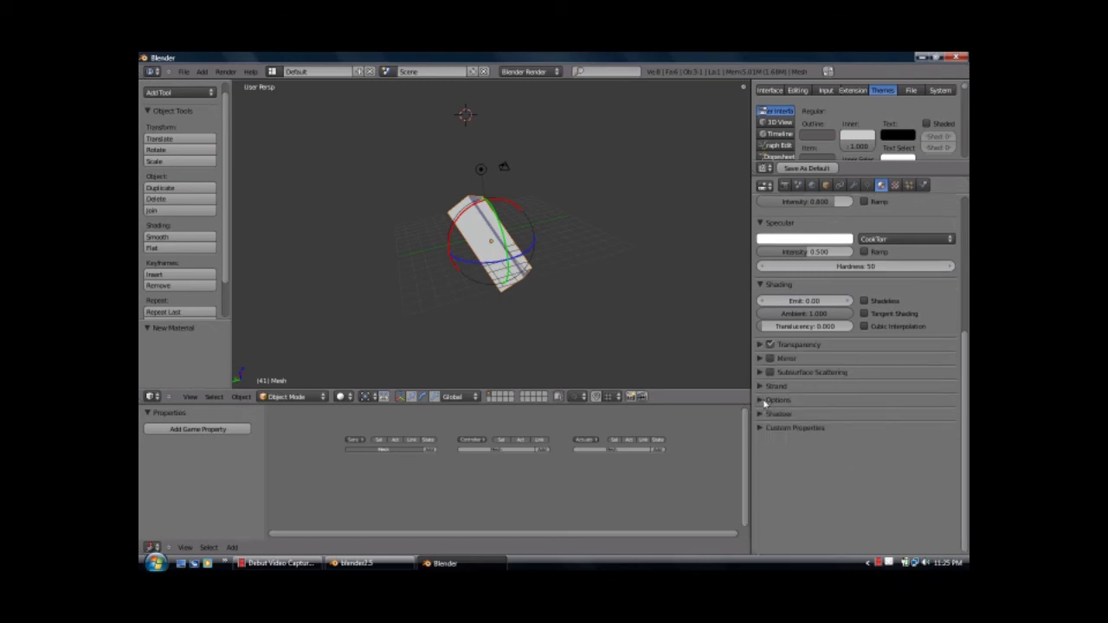
{"action": "scroll", "coordinate": [762, 399], "scroll_direction": "up", "scroll_amount": 3}
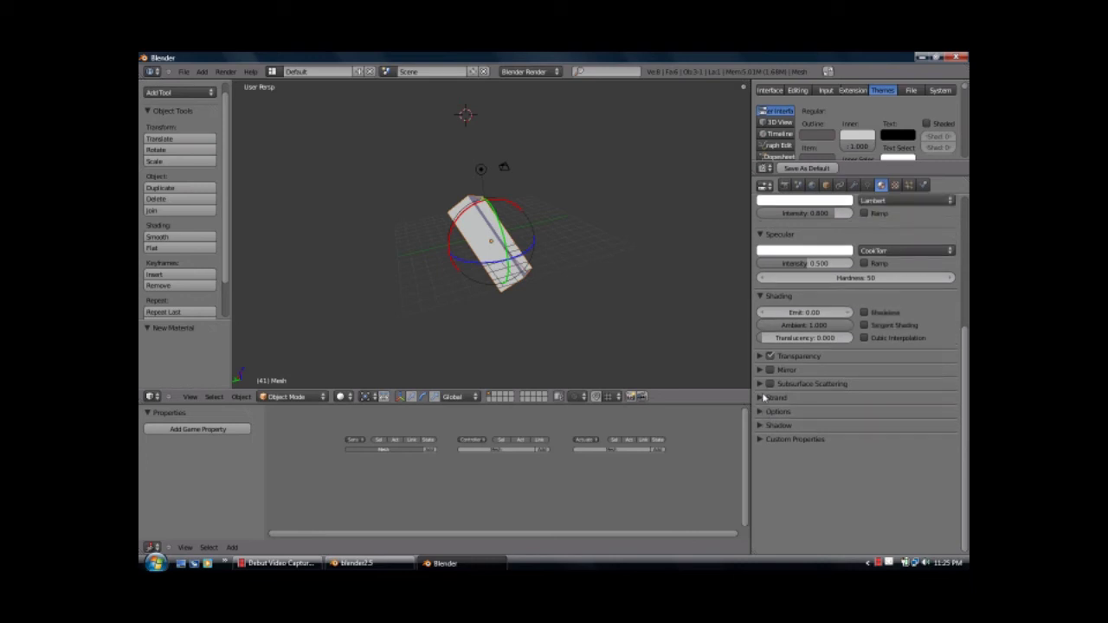
{"action": "left_click", "coordinate": [279, 563]}
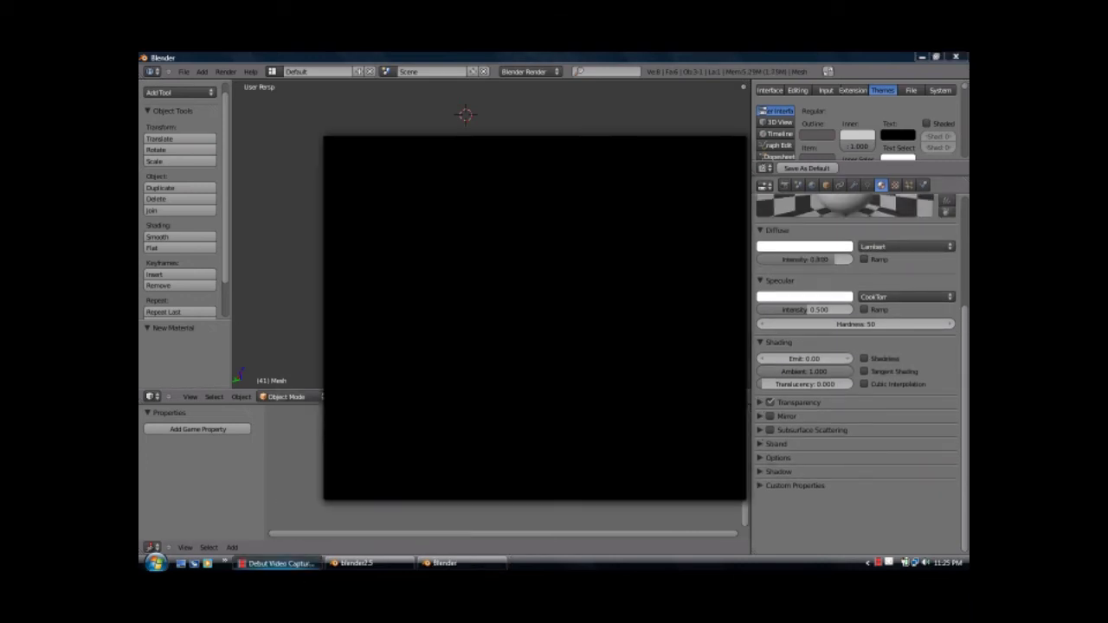
{"action": "left_click", "coordinate": [445, 568]}
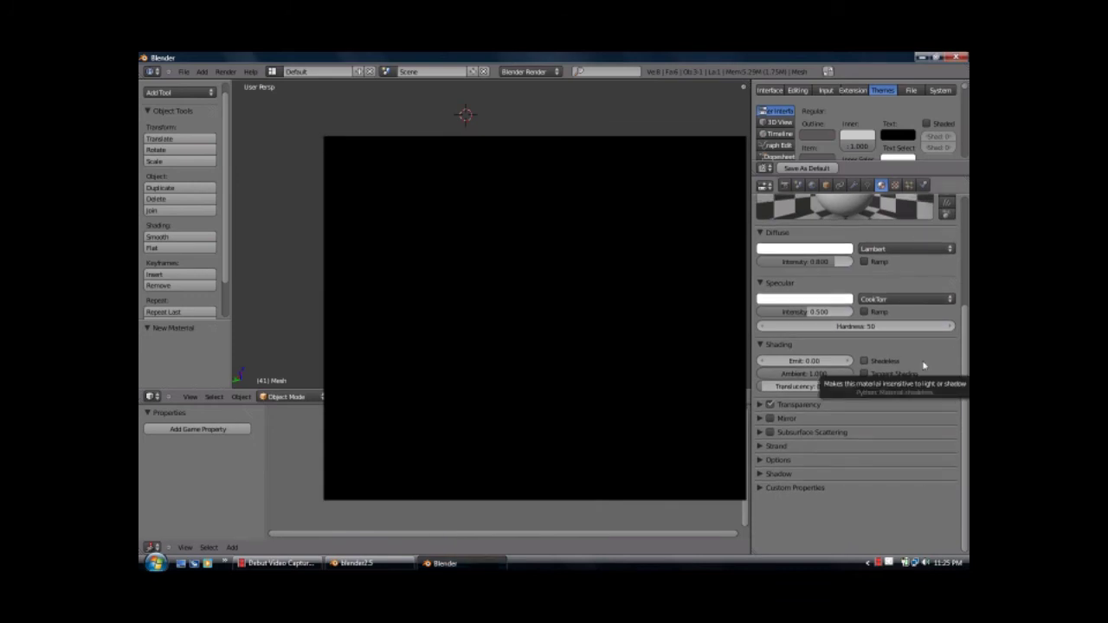
Step: Add a new Clouds texture in the material's first texture slot and look over its settings
{"action": "scroll", "coordinate": [925, 366], "scroll_direction": "up", "scroll_amount": 5}
{"action": "scroll", "coordinate": [902, 349], "scroll_direction": "up", "scroll_amount": 2}
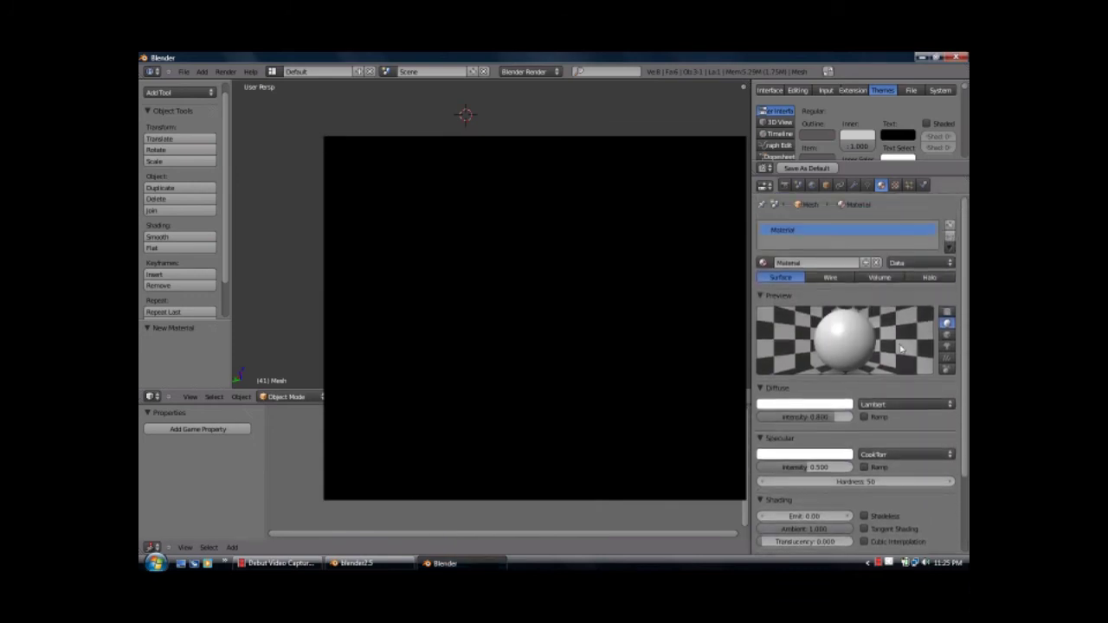
{"action": "left_click", "coordinate": [895, 185]}
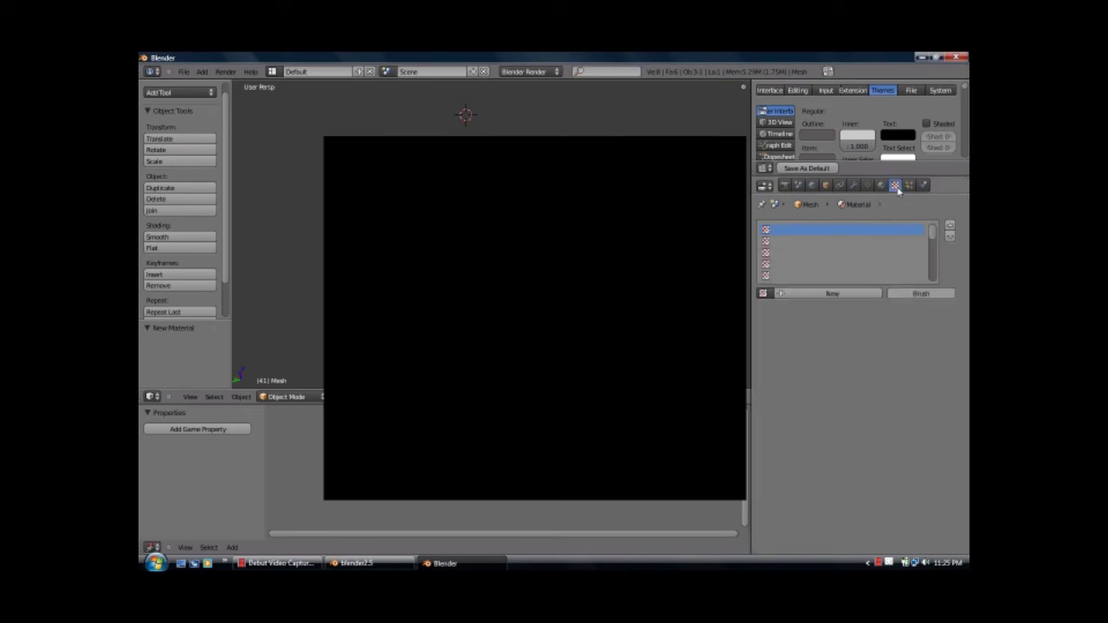
{"action": "left_click", "coordinate": [818, 294]}
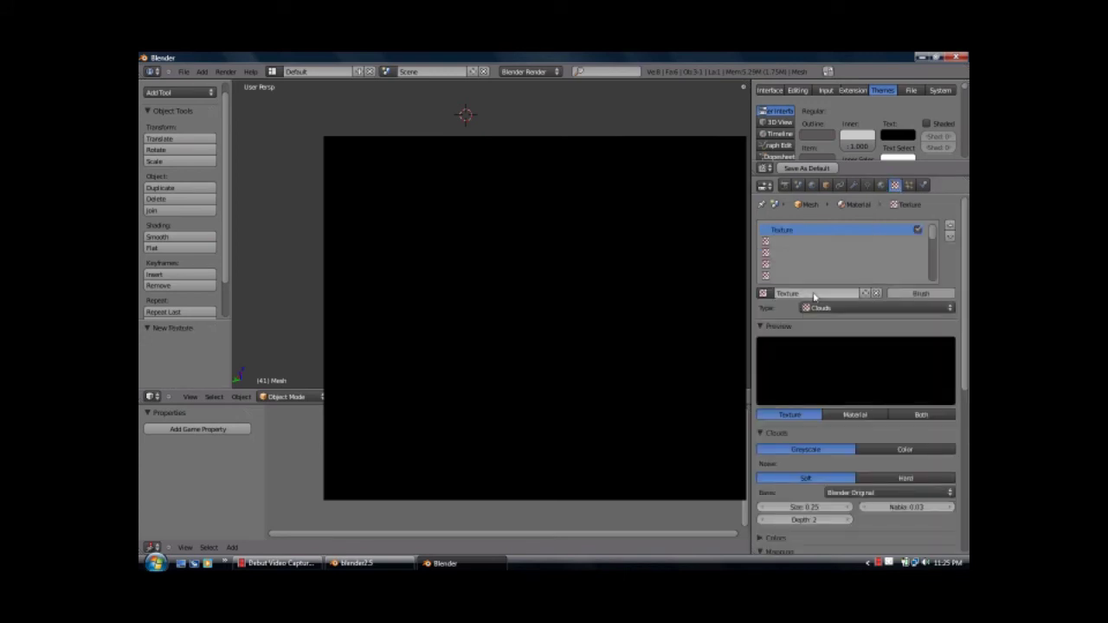
{"action": "scroll", "coordinate": [857, 394], "scroll_direction": "down", "scroll_amount": 5}
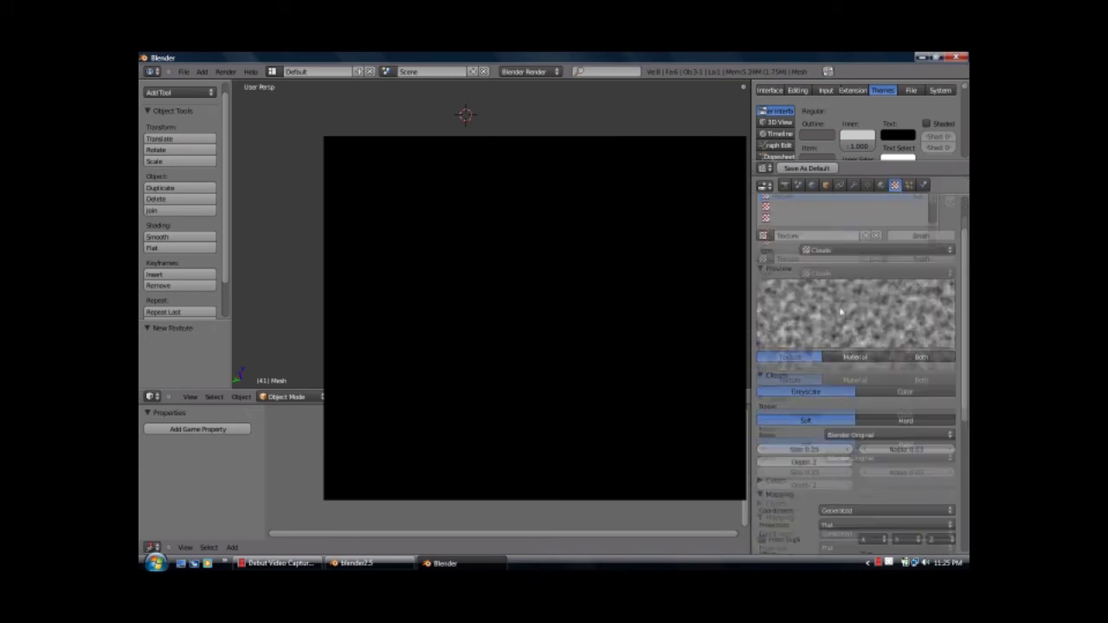
{"action": "scroll", "coordinate": [840, 309], "scroll_direction": "up", "scroll_amount": 4}
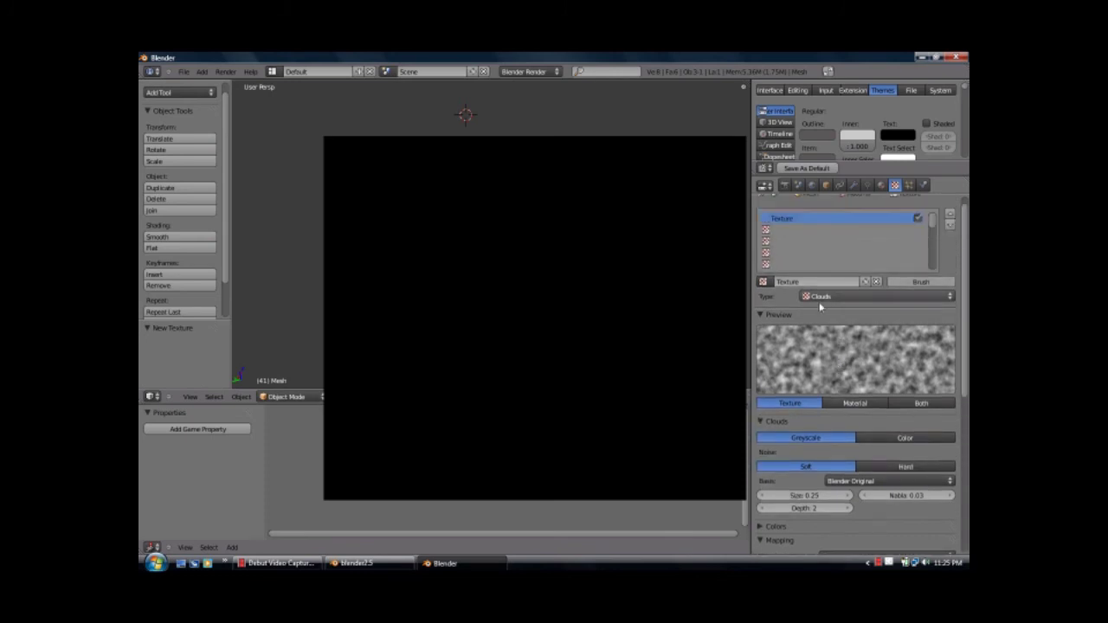
Step: Compare the material's preview with the settings of its Clouds texture
{"action": "left_click", "coordinate": [882, 186]}
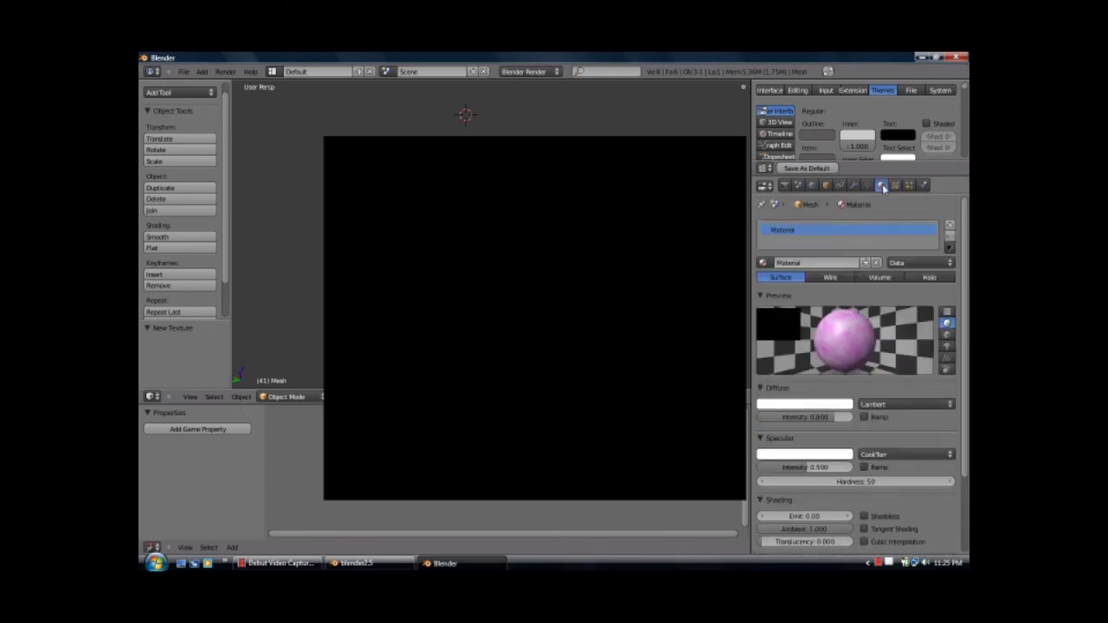
{"action": "left_click", "coordinate": [895, 185]}
{"action": "left_click", "coordinate": [883, 186]}
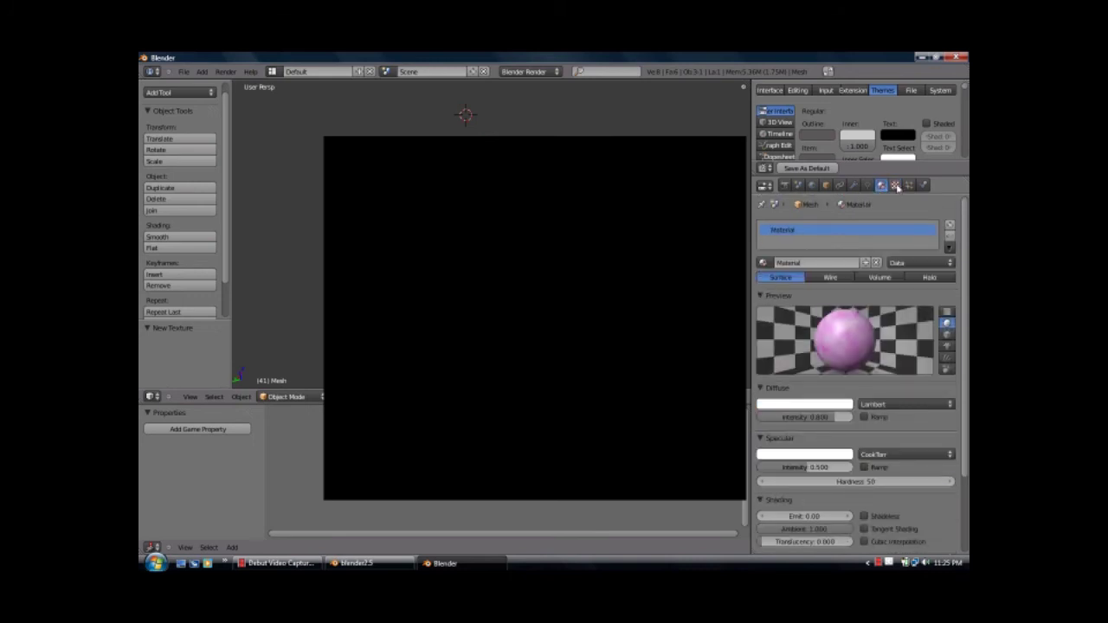
{"action": "left_click", "coordinate": [895, 185]}
Step: Try the Environment Map, Magic and Blend texture types, and set the texture type back to Clouds
{"action": "left_click", "coordinate": [848, 298]}
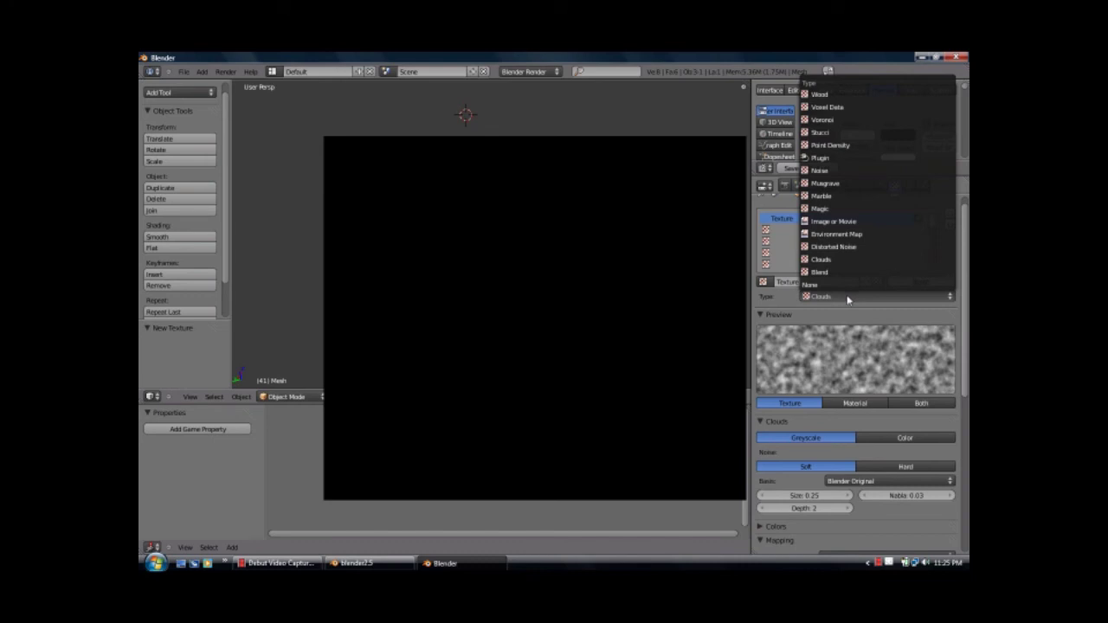
{"action": "left_click", "coordinate": [844, 235]}
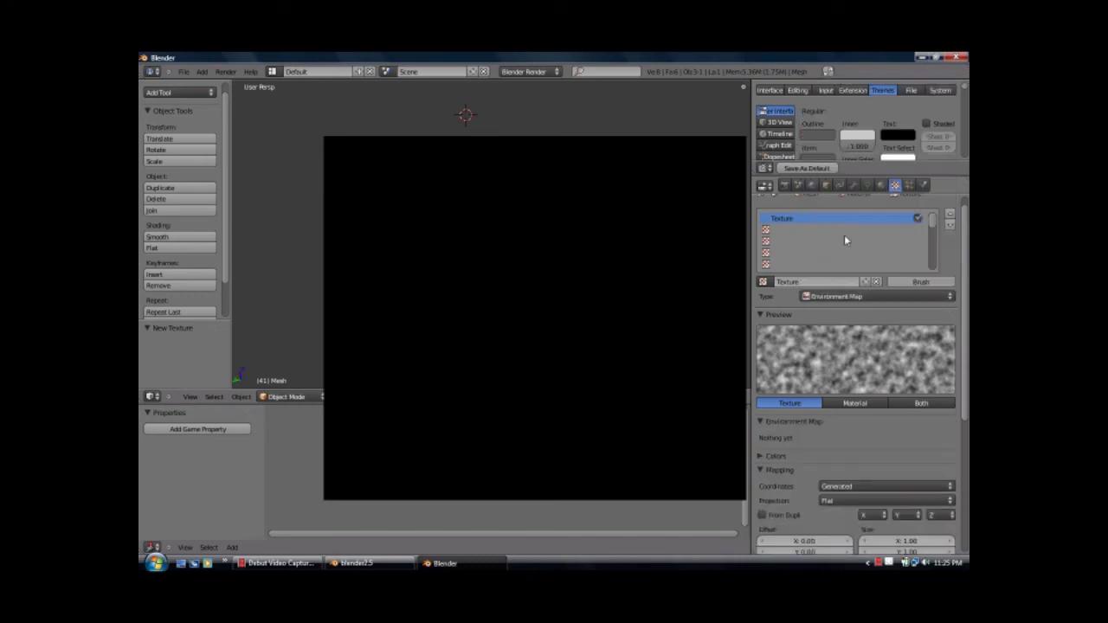
{"action": "left_click", "coordinate": [848, 298]}
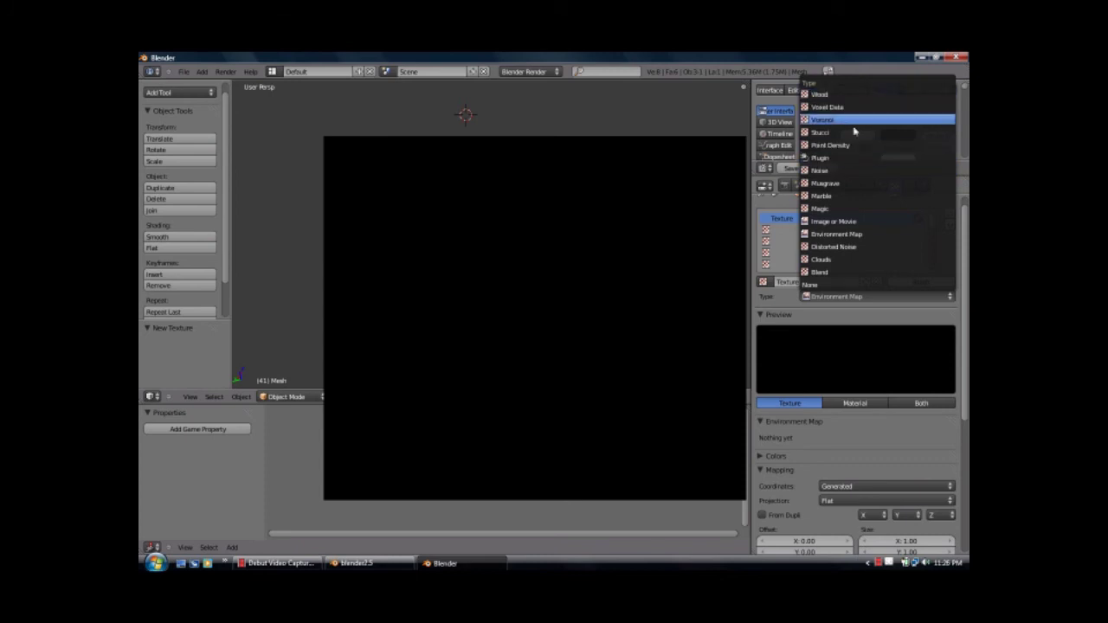
{"action": "left_click", "coordinate": [852, 208]}
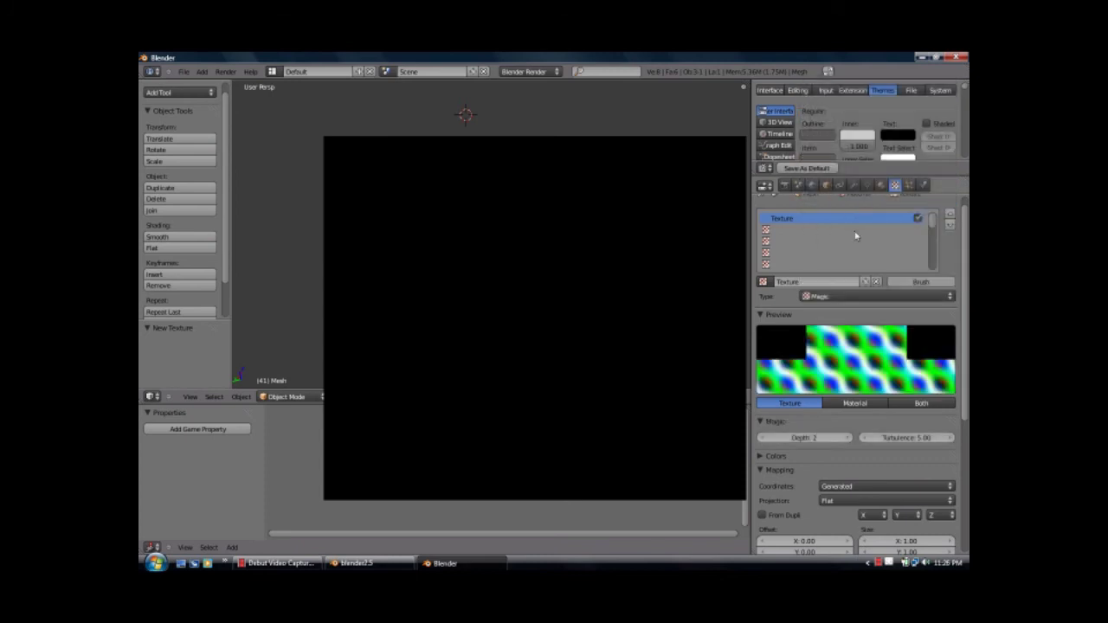
{"action": "left_click", "coordinate": [860, 296]}
{"action": "left_click", "coordinate": [861, 271]}
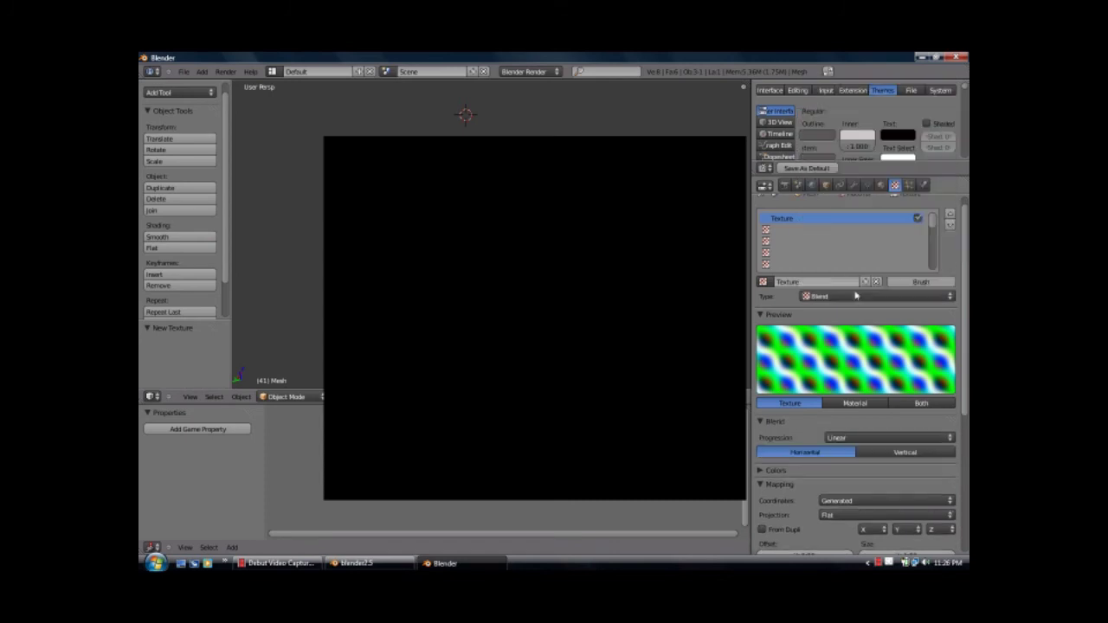
{"action": "left_click", "coordinate": [855, 296]}
{"action": "left_click", "coordinate": [857, 260]}
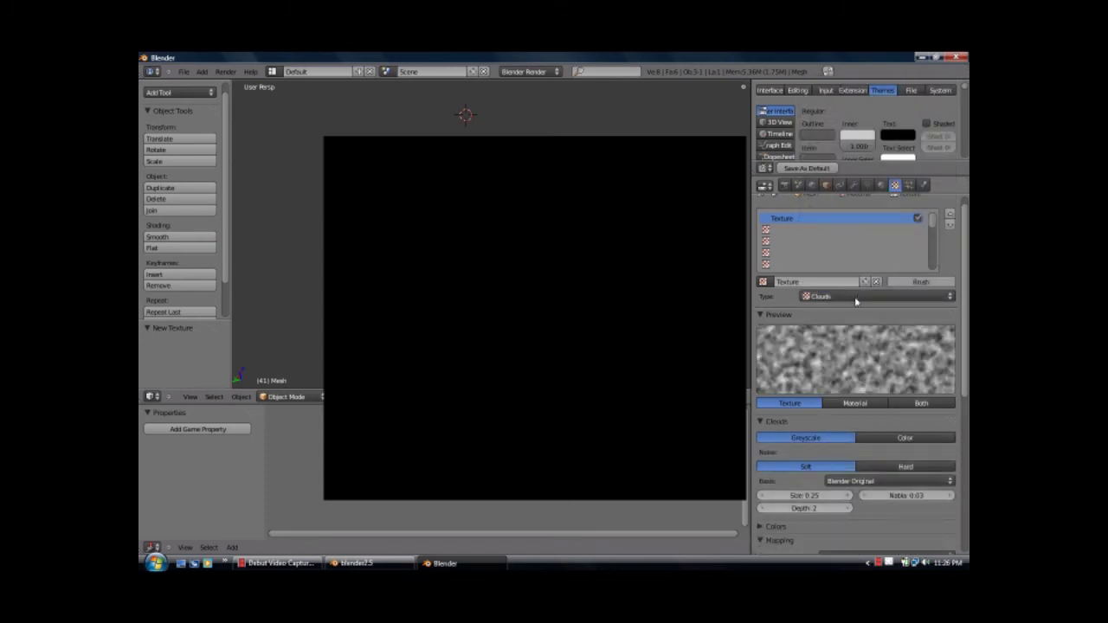
Step: Add a particle system to the box and keep its type as Emitter
{"action": "left_click", "coordinate": [910, 186]}
{"action": "left_click", "coordinate": [924, 186]}
{"action": "left_click", "coordinate": [912, 187]}
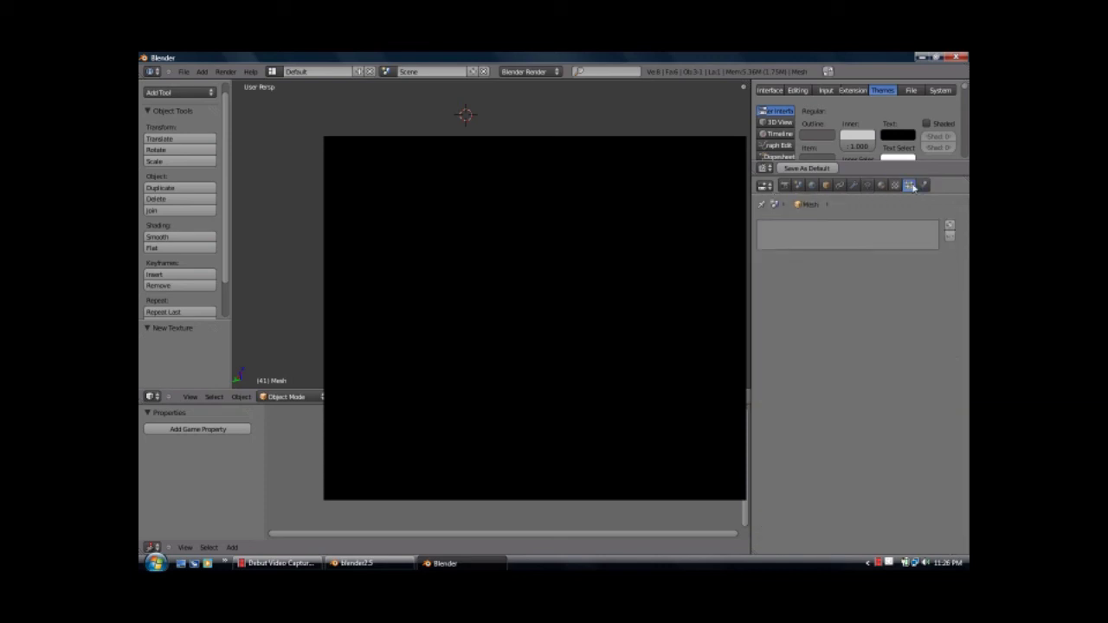
{"action": "left_click", "coordinate": [948, 225]}
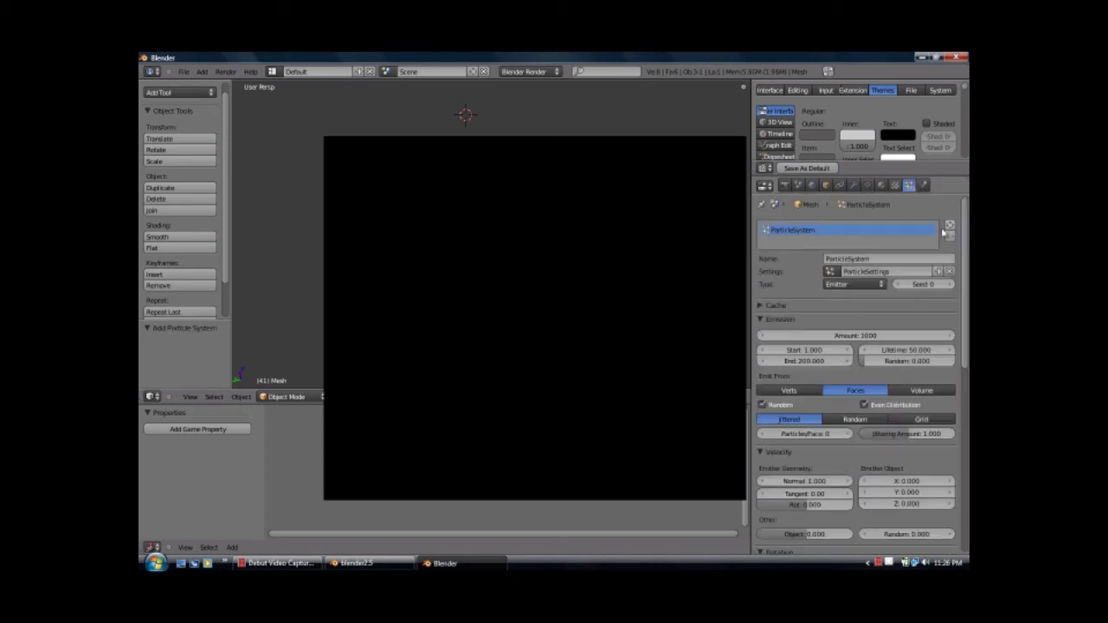
{"action": "left_click", "coordinate": [850, 285]}
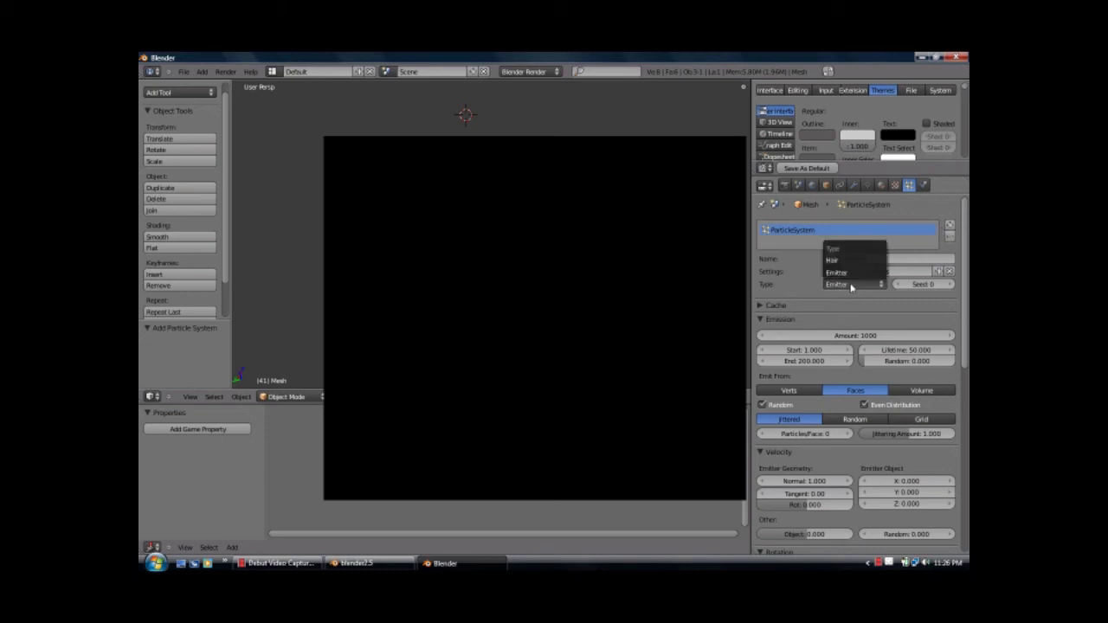
{"action": "left_click", "coordinate": [853, 271]}
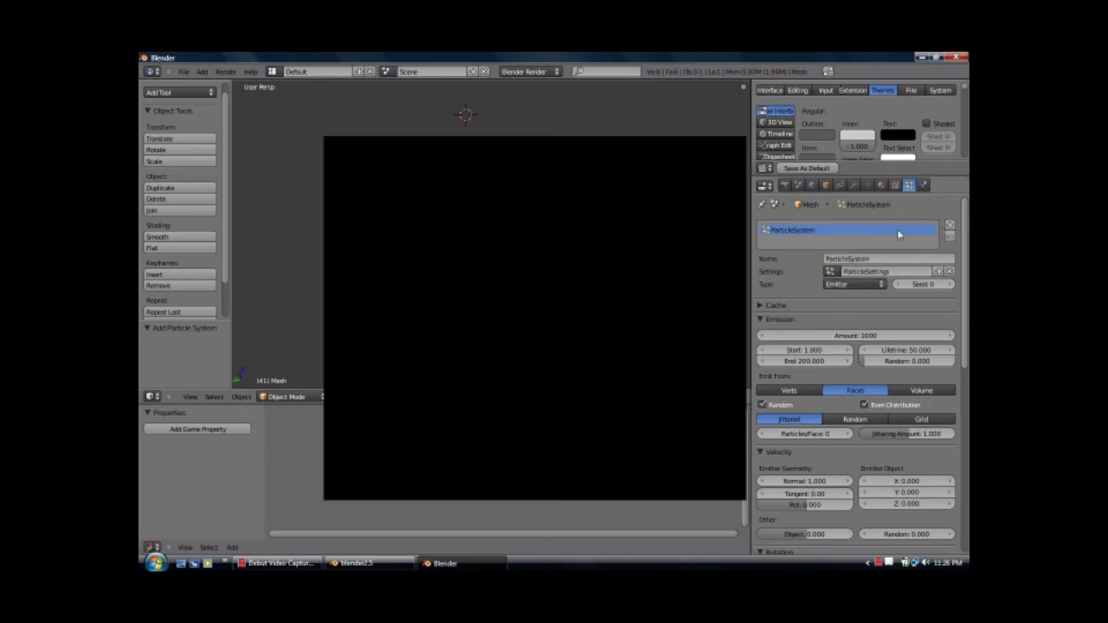
Step: Add Smoke physics to the box and collapse the Smoke settings
{"action": "left_click", "coordinate": [923, 185]}
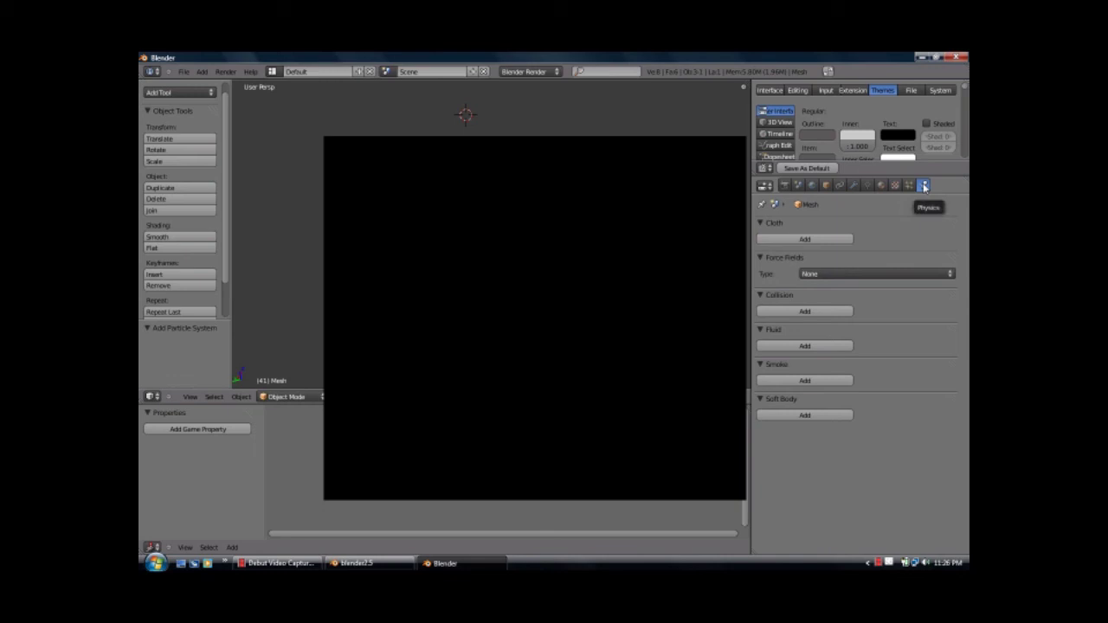
{"action": "left_click", "coordinate": [790, 383]}
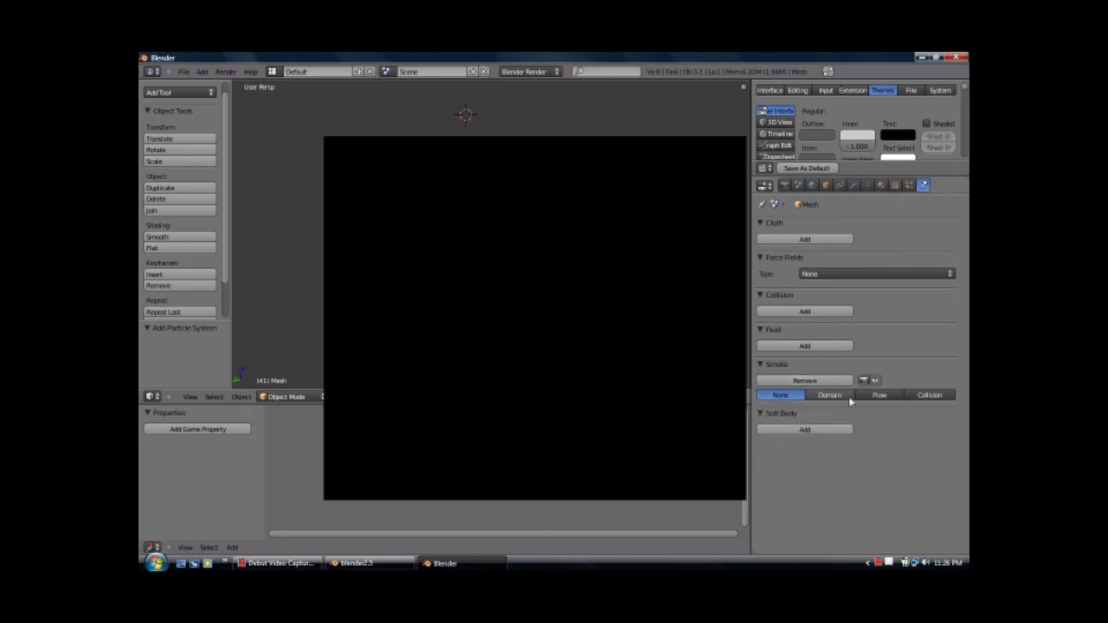
{"action": "left_click", "coordinate": [763, 365]}
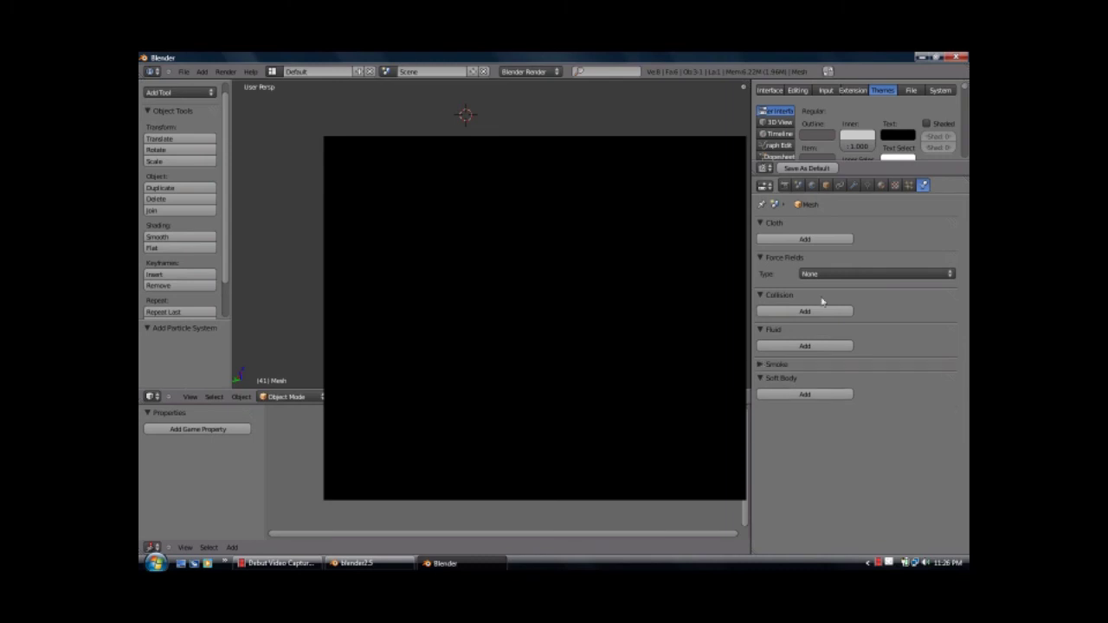
Step: Look back through the box's particle, texture and material settings to its mesh data settings
{"action": "left_click", "coordinate": [909, 185]}
{"action": "left_click", "coordinate": [895, 185]}
{"action": "left_click", "coordinate": [882, 185]}
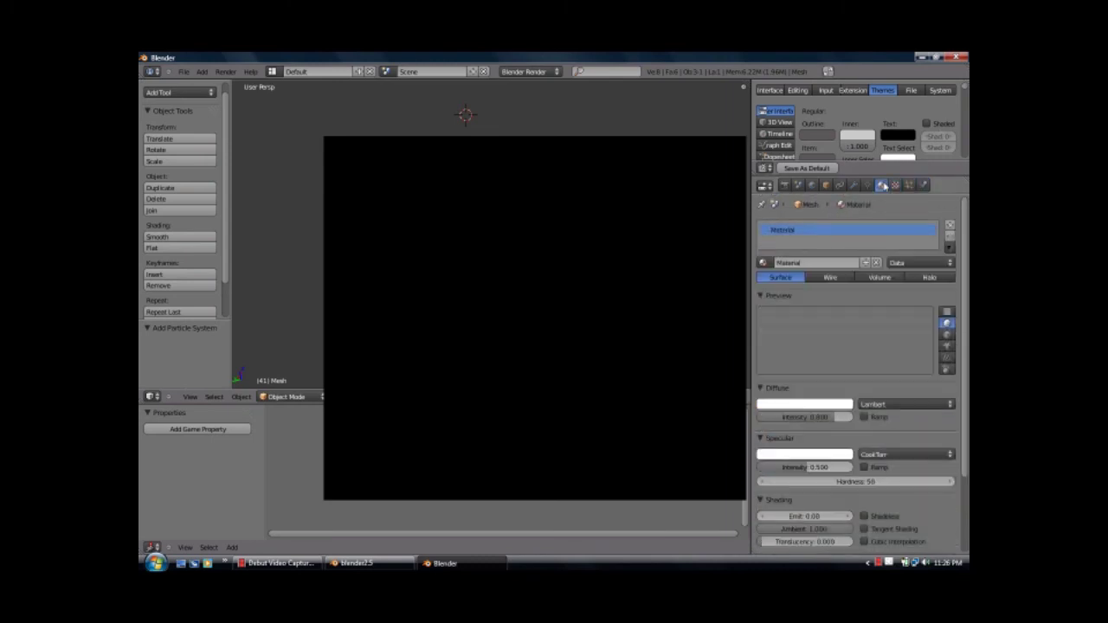
{"action": "left_click", "coordinate": [868, 186]}
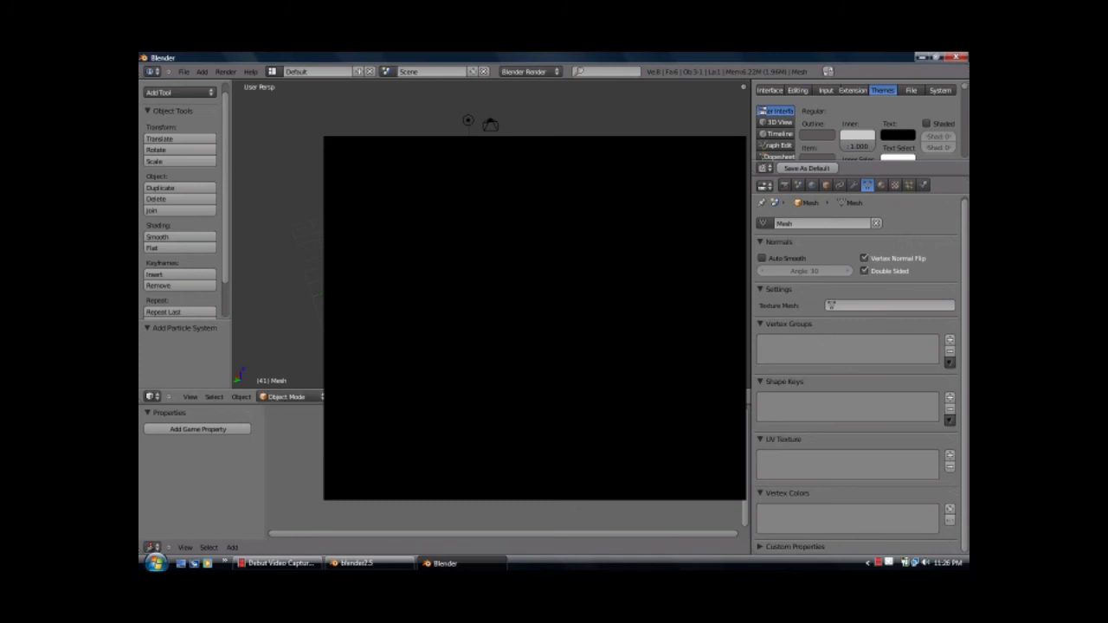
Step: Move the box's mesh about 2.5 units in the negative global Y direction in Edit Mode and return to Object Mode
{"action": "key", "text": "Tab"}
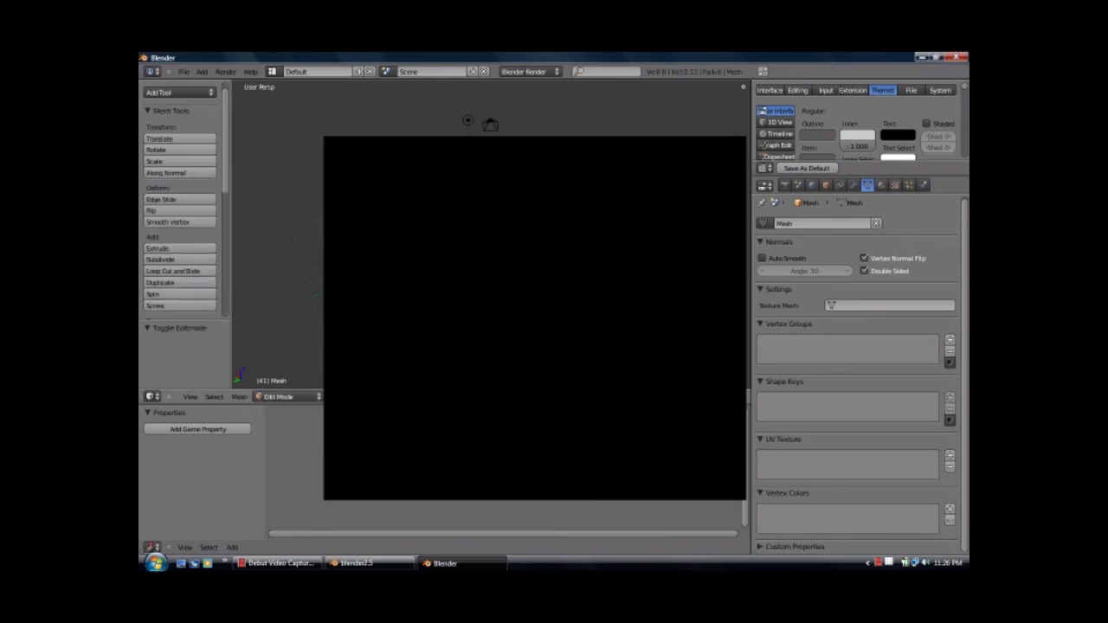
{"action": "key", "text": "g"}
{"action": "key", "text": "y"}
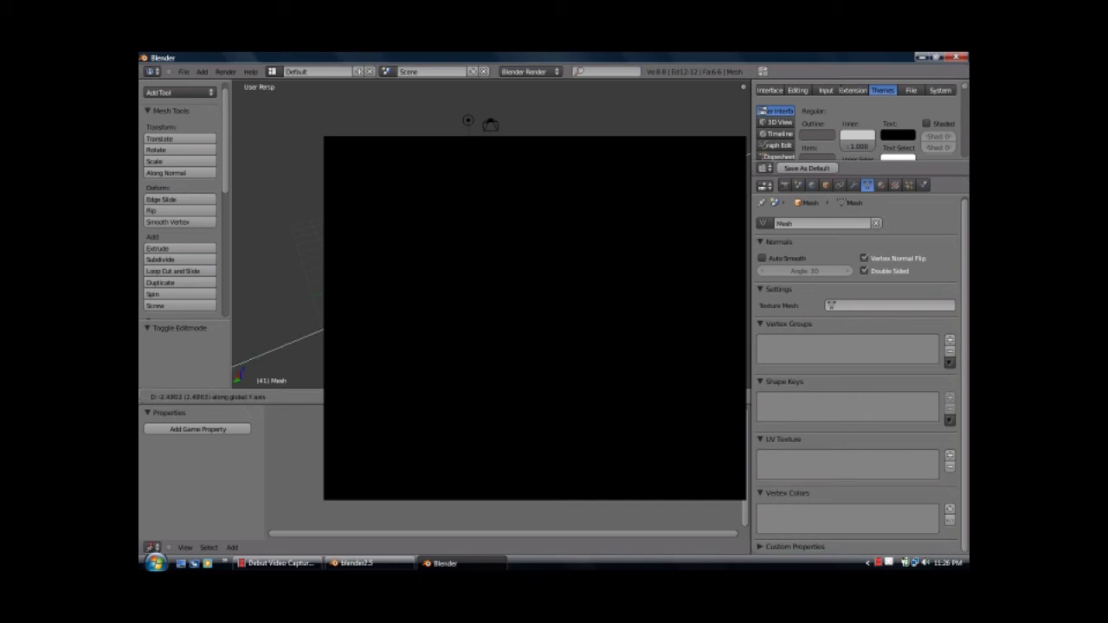
{"action": "key", "text": "Return"}
{"action": "key", "text": "Tab"}
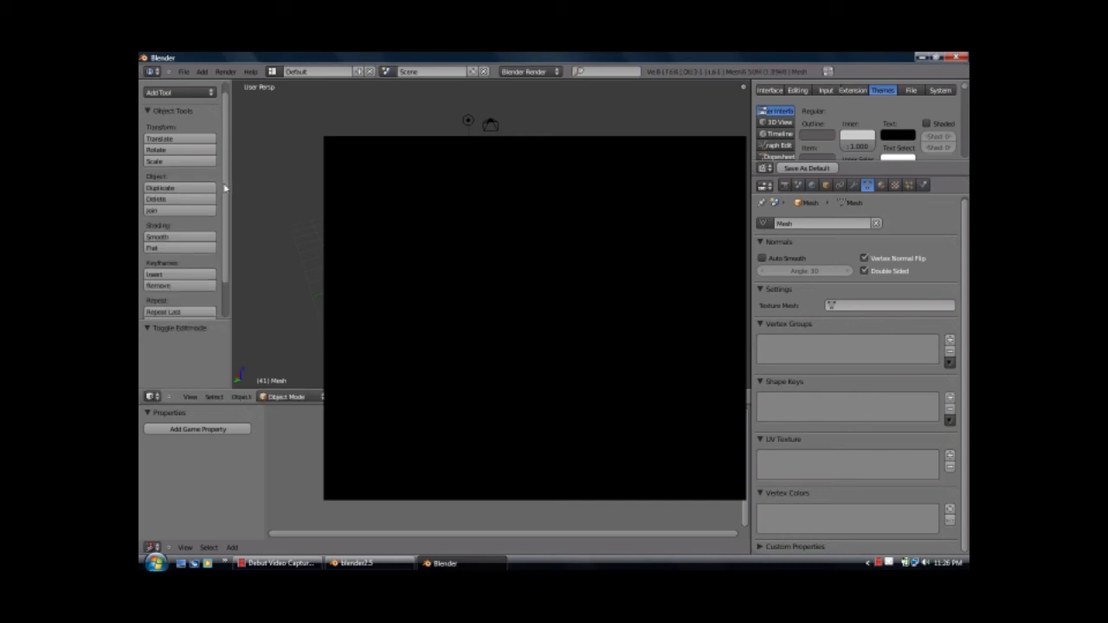
Step: Set the box's origin to its geometry with Origin to Geometry
{"action": "scroll", "coordinate": [219, 279], "scroll_direction": "down", "scroll_amount": 2}
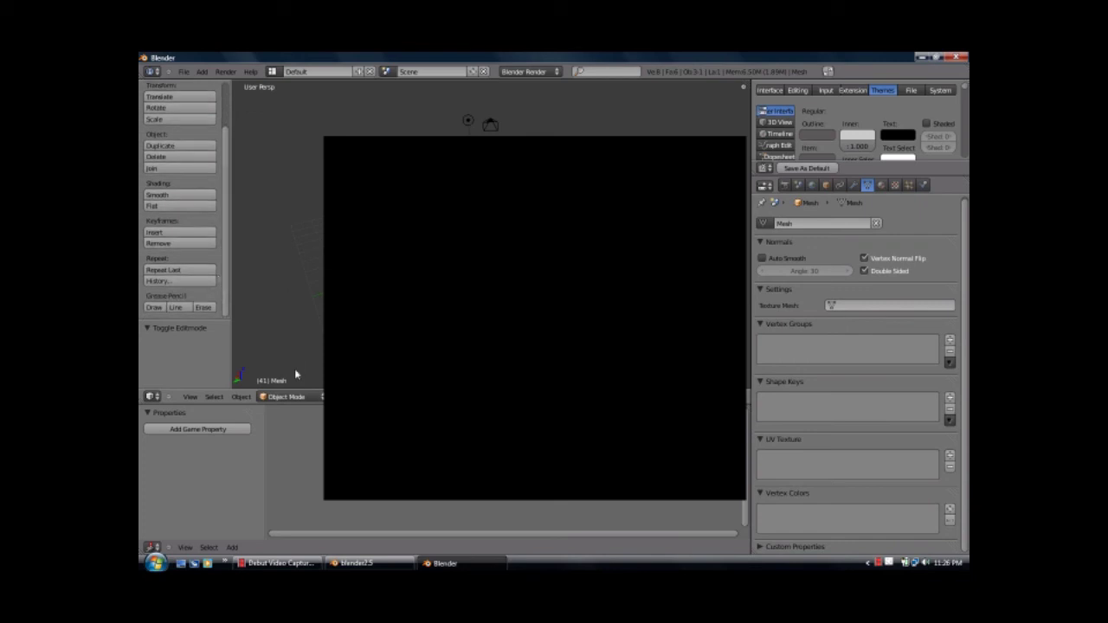
{"action": "left_click", "coordinate": [242, 398]}
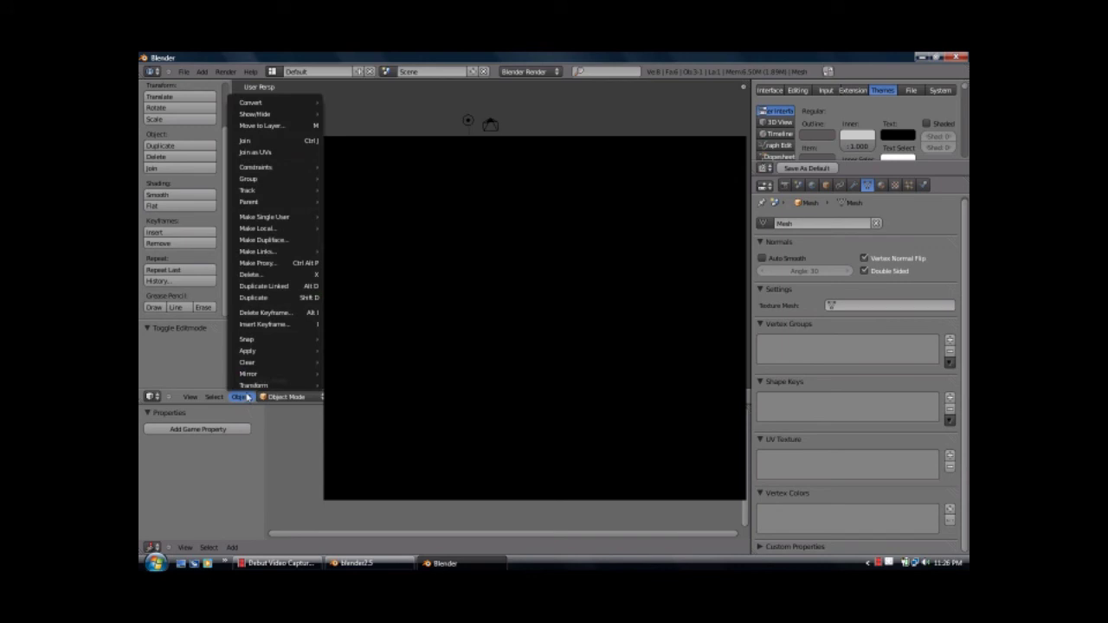
{"action": "mouse_move", "coordinate": [253, 387]}
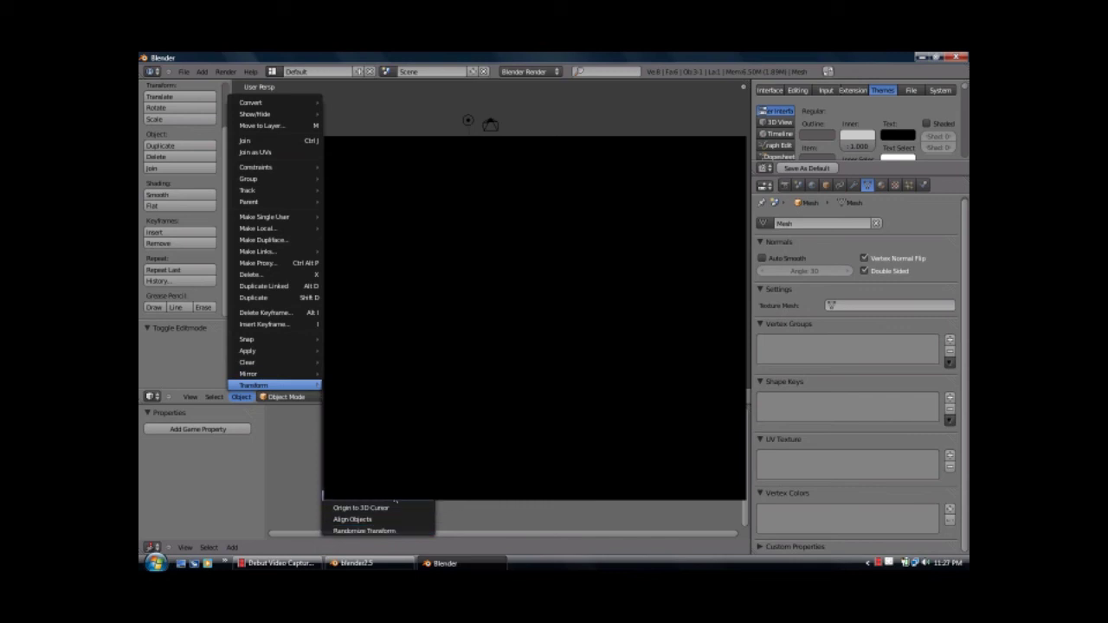
{"action": "left_click", "coordinate": [395, 501]}
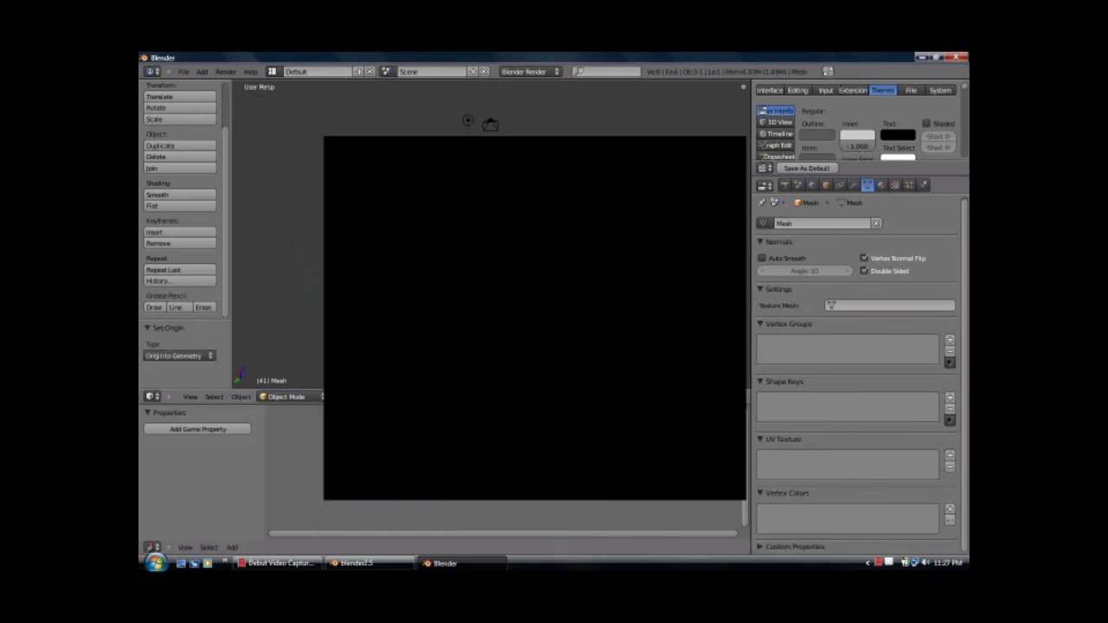
{"action": "scroll", "coordinate": [491, 235], "scroll_direction": "up", "scroll_amount": 6}
{"action": "scroll", "coordinate": [492, 235], "scroll_direction": "down", "scroll_amount": 6}
Step: Remove the particle system and Smoke modifiers from the box
{"action": "left_click", "coordinate": [854, 185]}
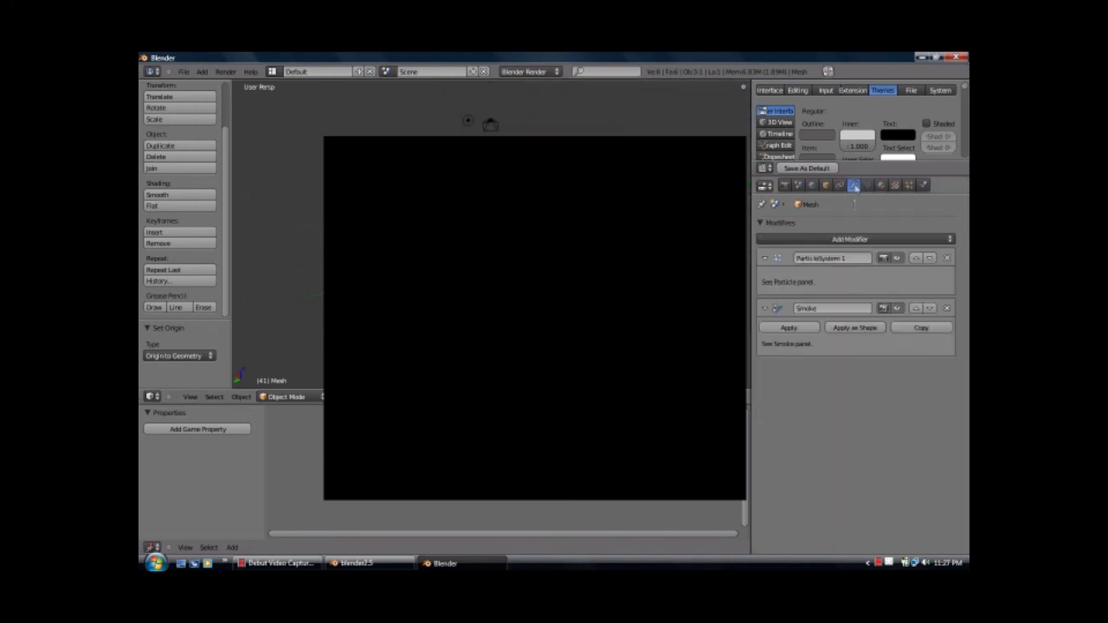
{"action": "left_click", "coordinate": [947, 258]}
{"action": "left_click", "coordinate": [947, 258]}
Step: Try a Hook modifier on the box and remove it
{"action": "left_click", "coordinate": [895, 240]}
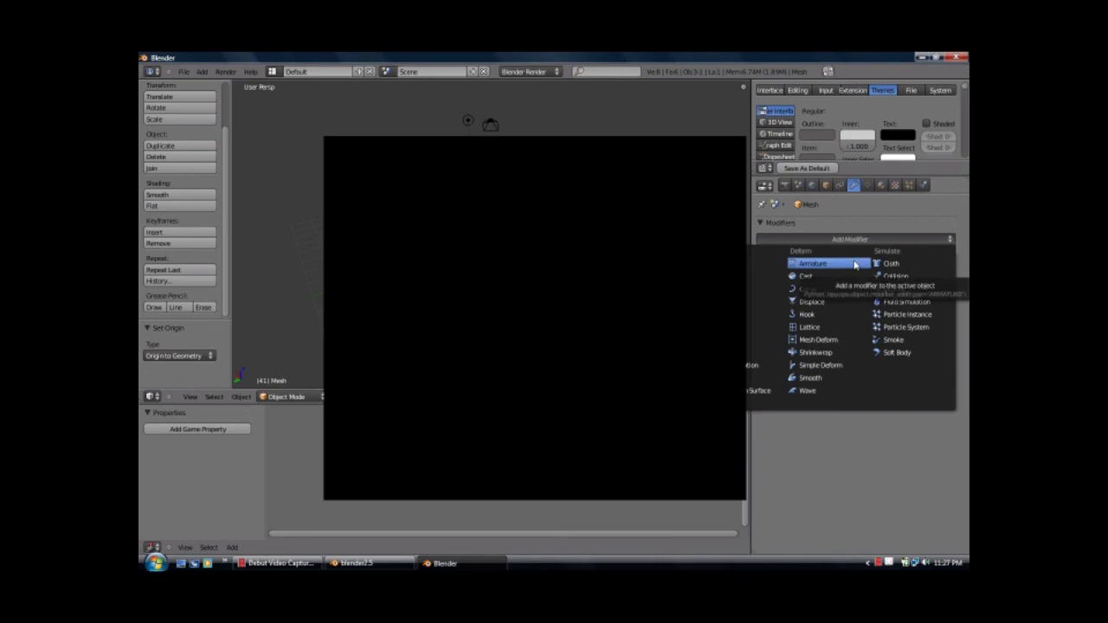
{"action": "left_click", "coordinate": [816, 314]}
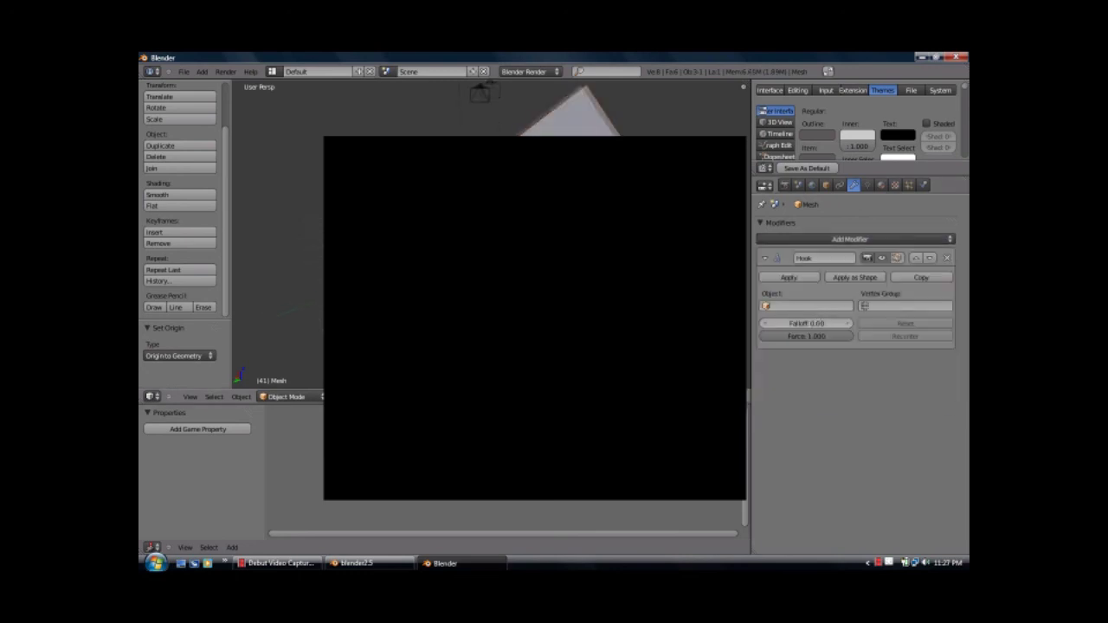
{"action": "left_click", "coordinate": [946, 259]}
Step: Add a Subdivision Surface modifier to the box
{"action": "left_click", "coordinate": [923, 242]}
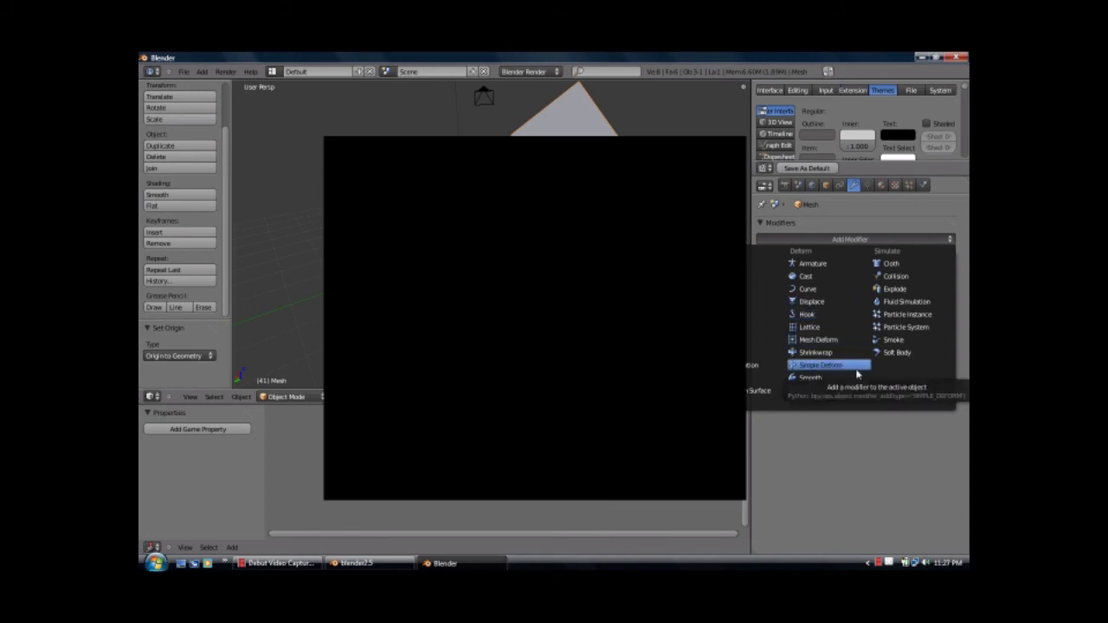
{"action": "left_click", "coordinate": [758, 392]}
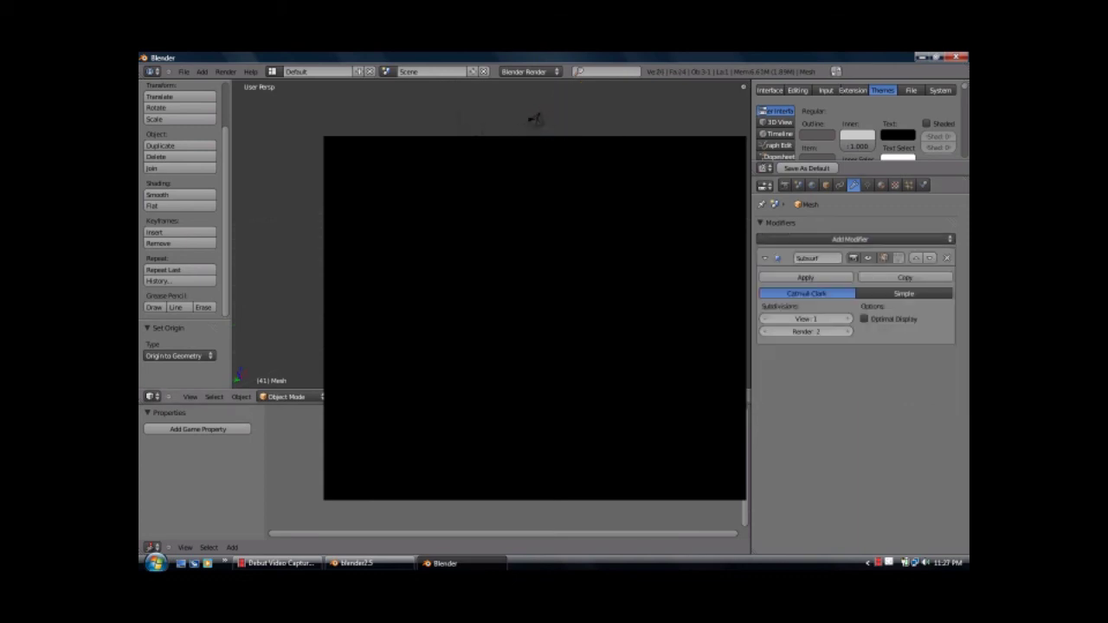
Step: Examine the available object constraints and the box's Parent and parent type options
{"action": "left_click", "coordinate": [839, 186]}
{"action": "left_click", "coordinate": [820, 239]}
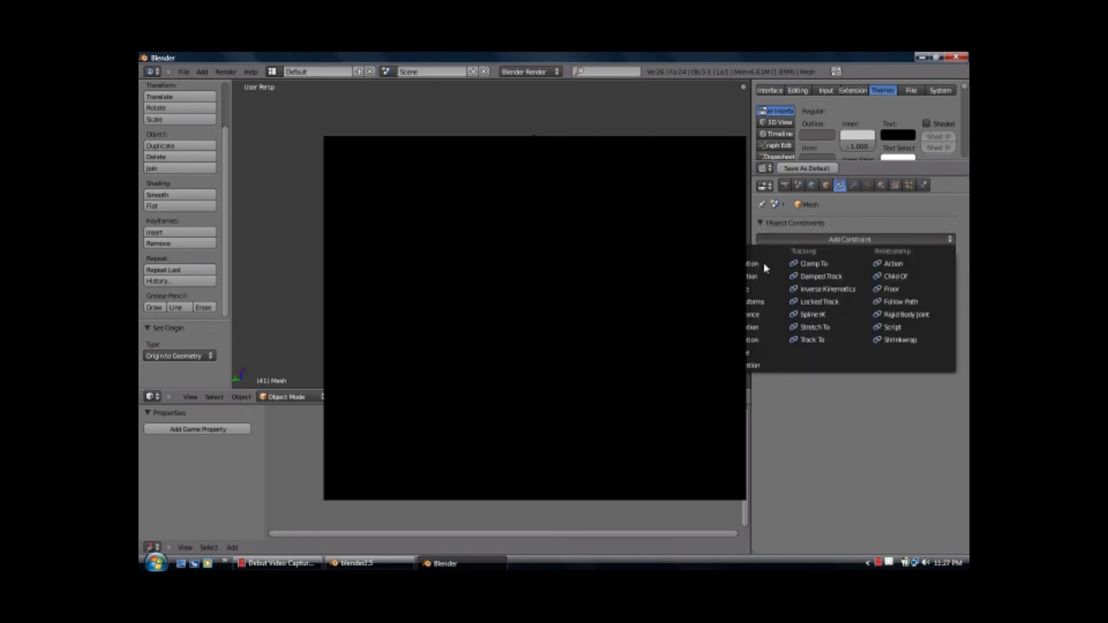
{"action": "left_click", "coordinate": [826, 186]}
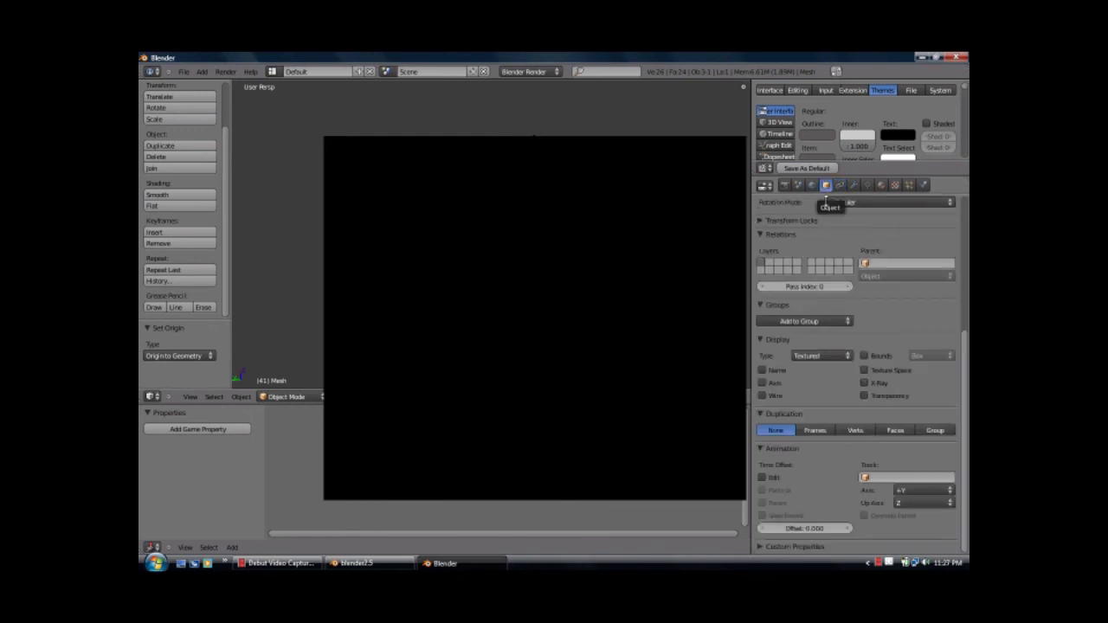
{"action": "left_click", "coordinate": [884, 265]}
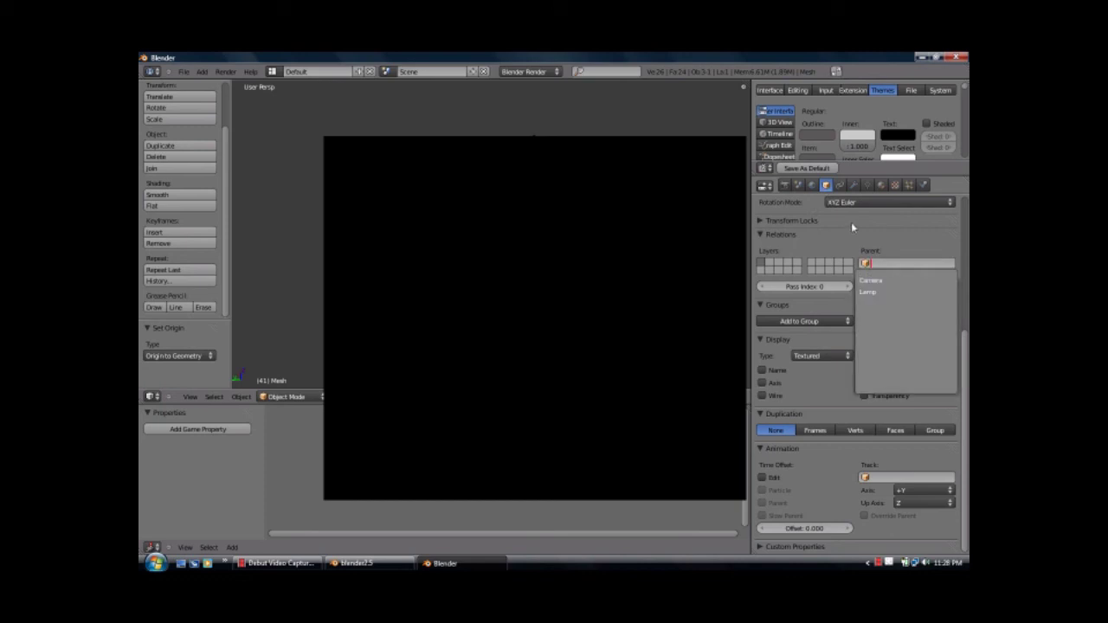
{"action": "left_click", "coordinate": [889, 267]}
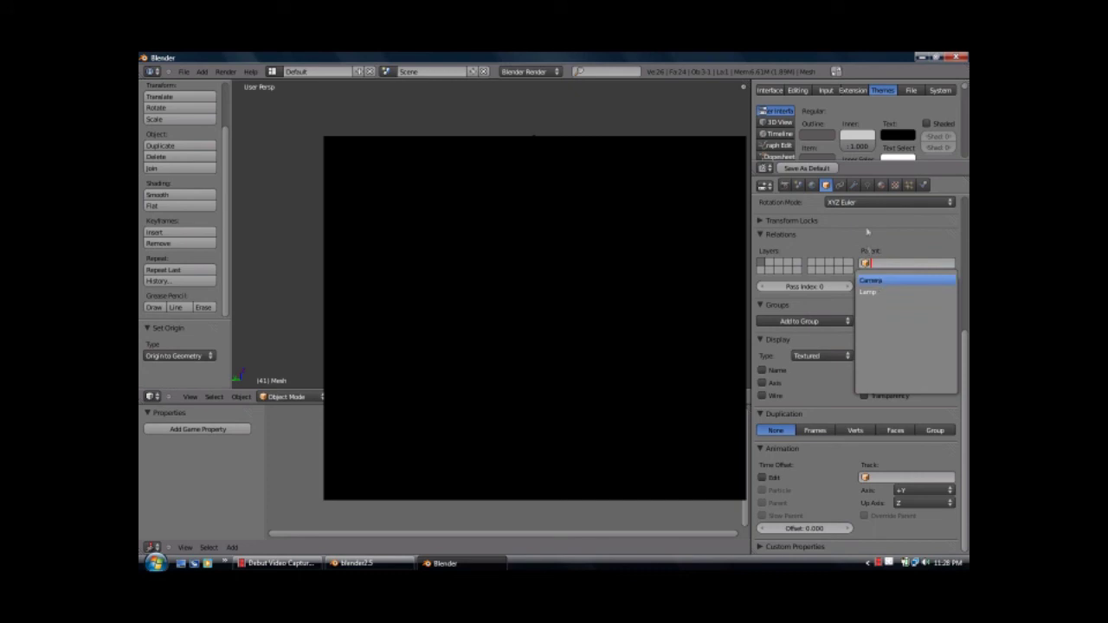
{"action": "left_click", "coordinate": [885, 276]}
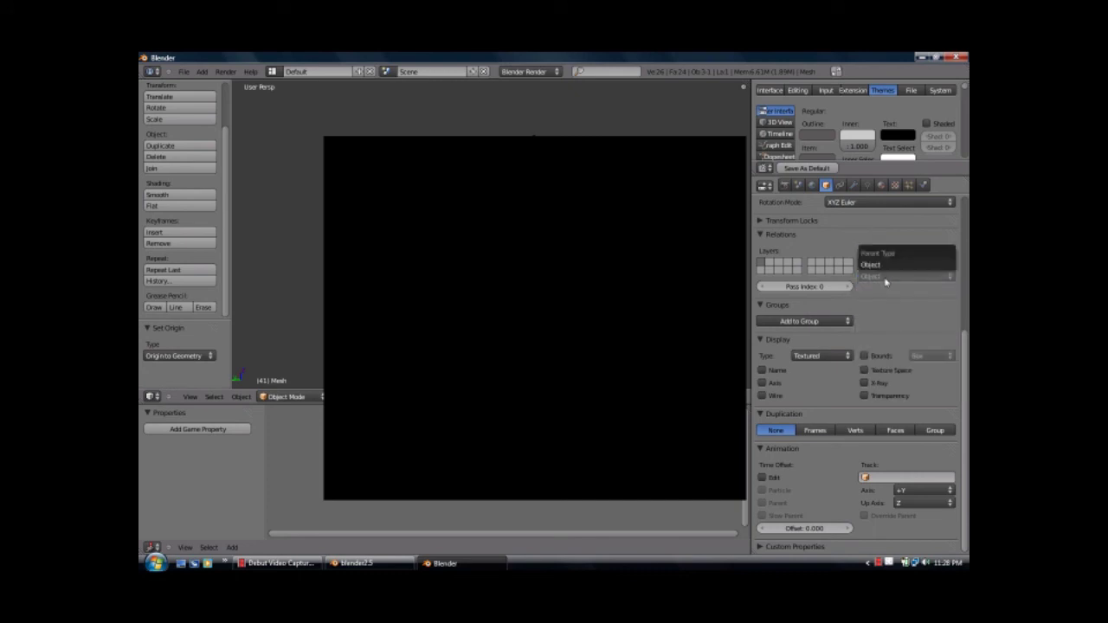
{"action": "scroll", "coordinate": [840, 243], "scroll_direction": "up", "scroll_amount": 2}
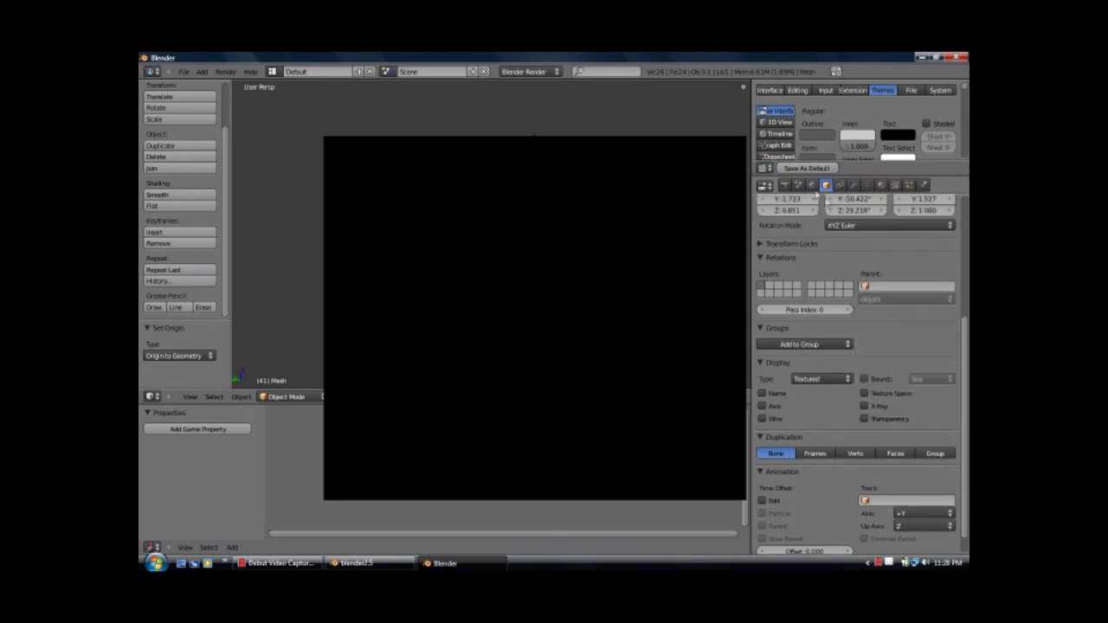
Step: Try the world's Paper Sky, Blend Sky and Real Sky options and switch them all off again
{"action": "left_click", "coordinate": [812, 184]}
{"action": "scroll", "coordinate": [828, 249], "scroll_direction": "down", "scroll_amount": 3}
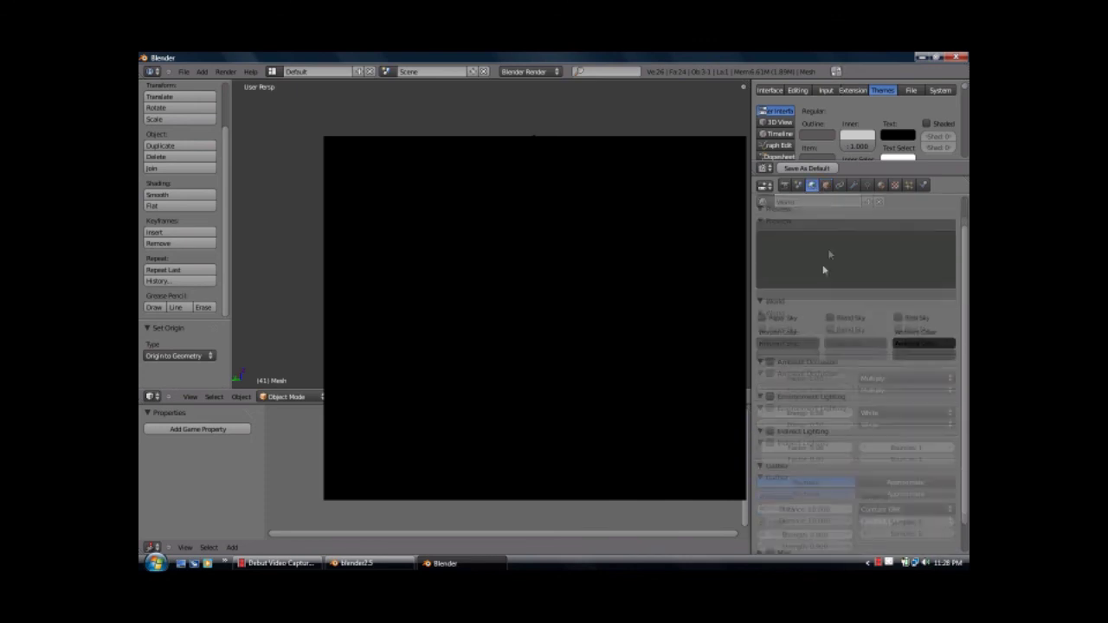
{"action": "left_click", "coordinate": [768, 283]}
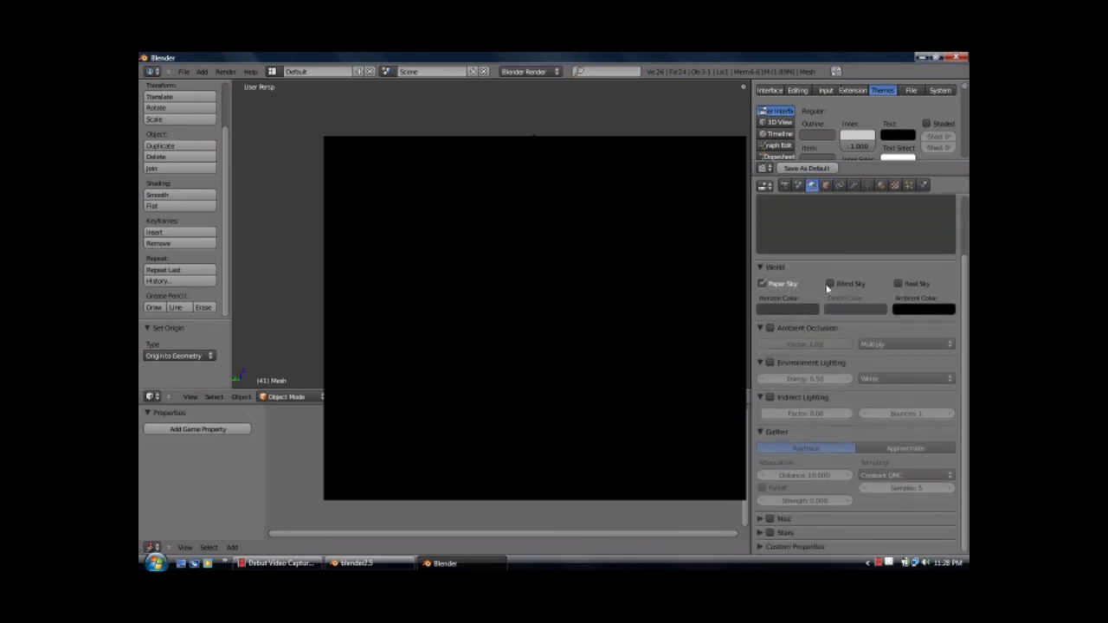
{"action": "left_click", "coordinate": [830, 284]}
{"action": "left_click", "coordinate": [897, 283]}
{"action": "left_click", "coordinate": [897, 284]}
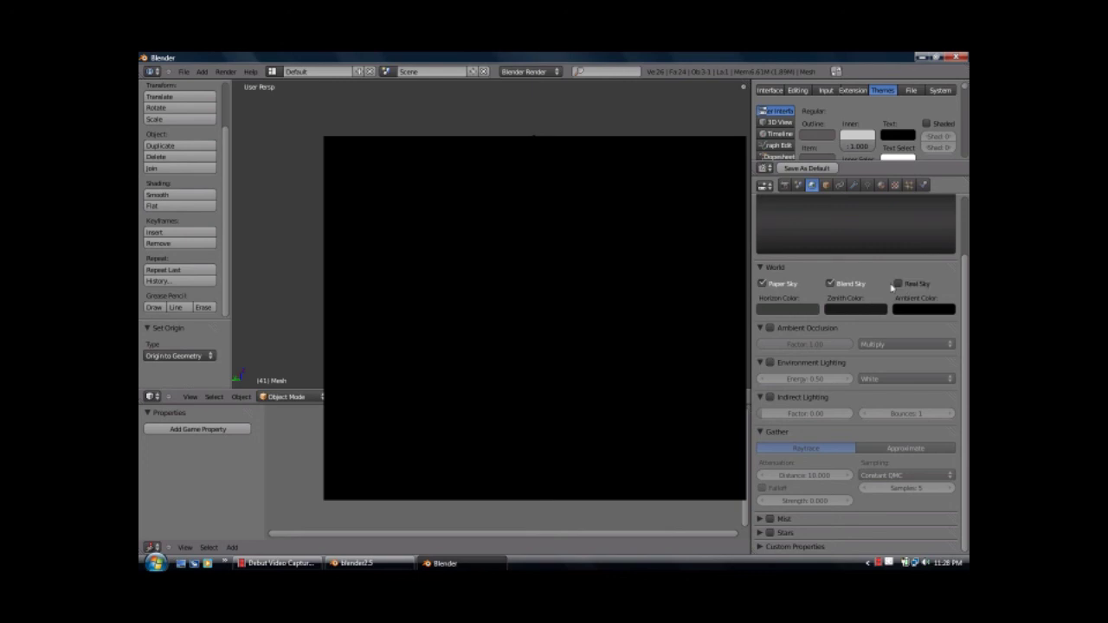
{"action": "left_click", "coordinate": [830, 284]}
{"action": "left_click", "coordinate": [765, 285]}
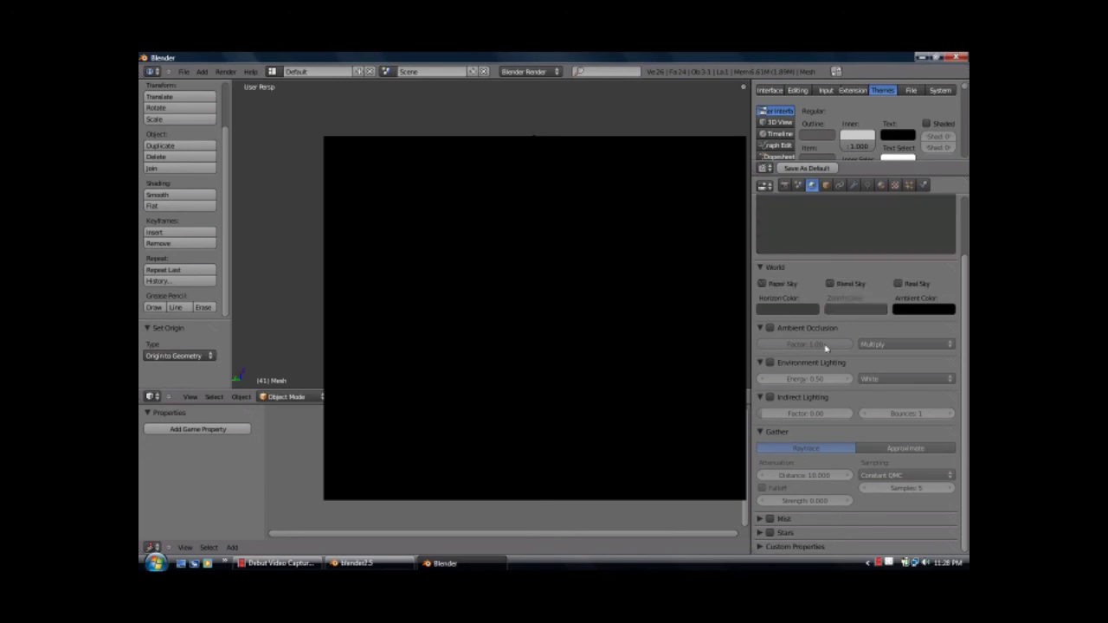
Step: Examine the world's Stars and Mist settings
{"action": "left_click", "coordinate": [762, 533]}
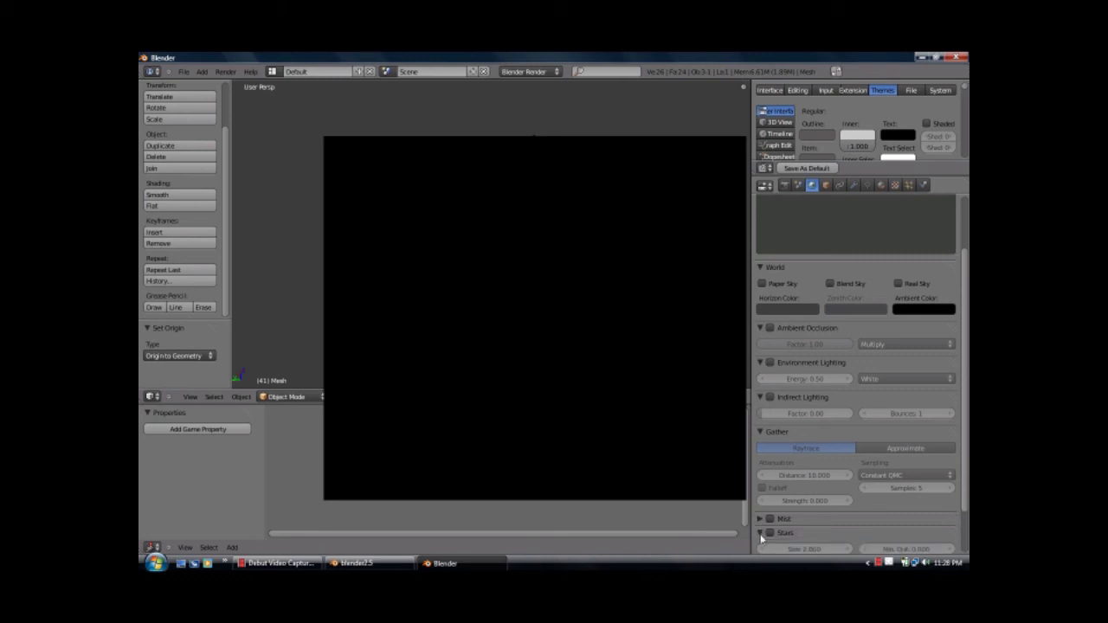
{"action": "scroll", "coordinate": [764, 533], "scroll_direction": "down", "scroll_amount": 1}
{"action": "scroll", "coordinate": [765, 533], "scroll_direction": "down", "scroll_amount": 3}
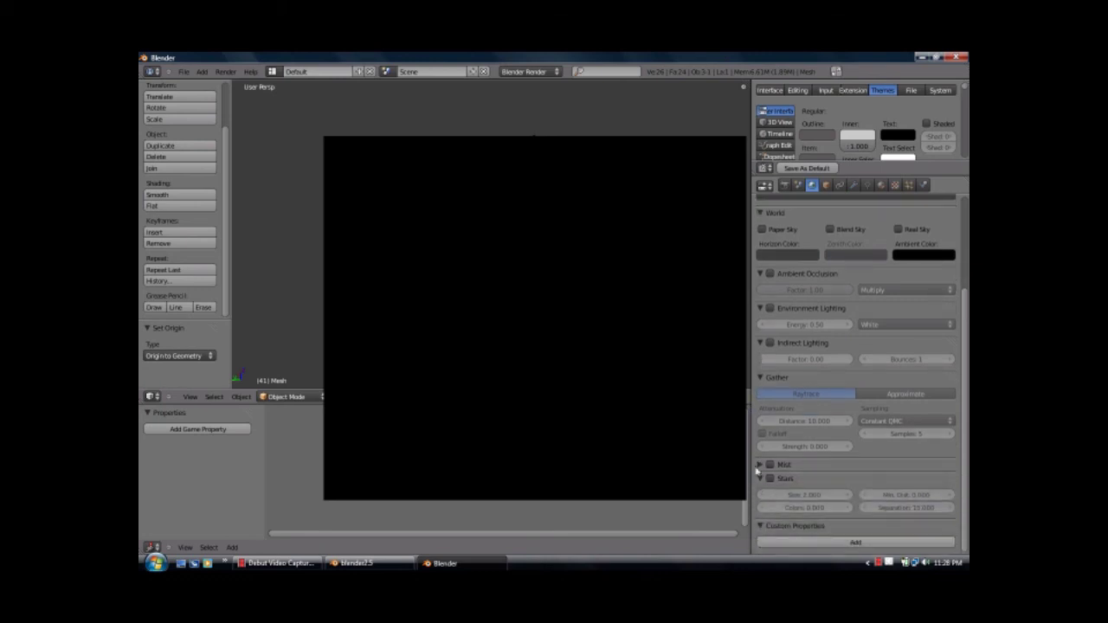
{"action": "left_click", "coordinate": [762, 465]}
{"action": "left_click", "coordinate": [762, 464]}
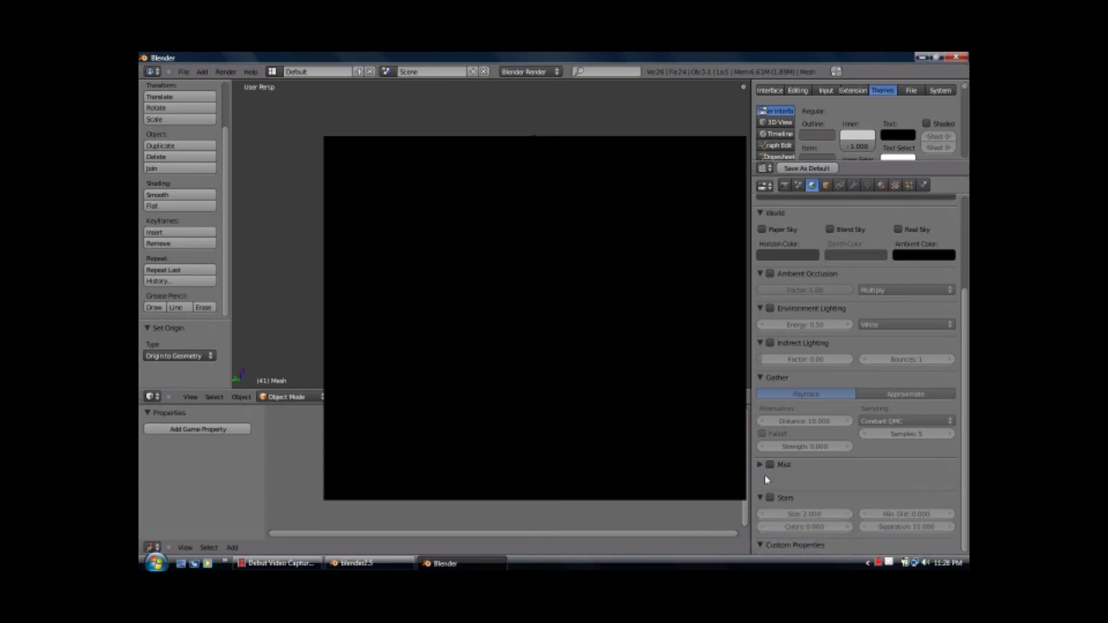
{"action": "left_click", "coordinate": [761, 479]}
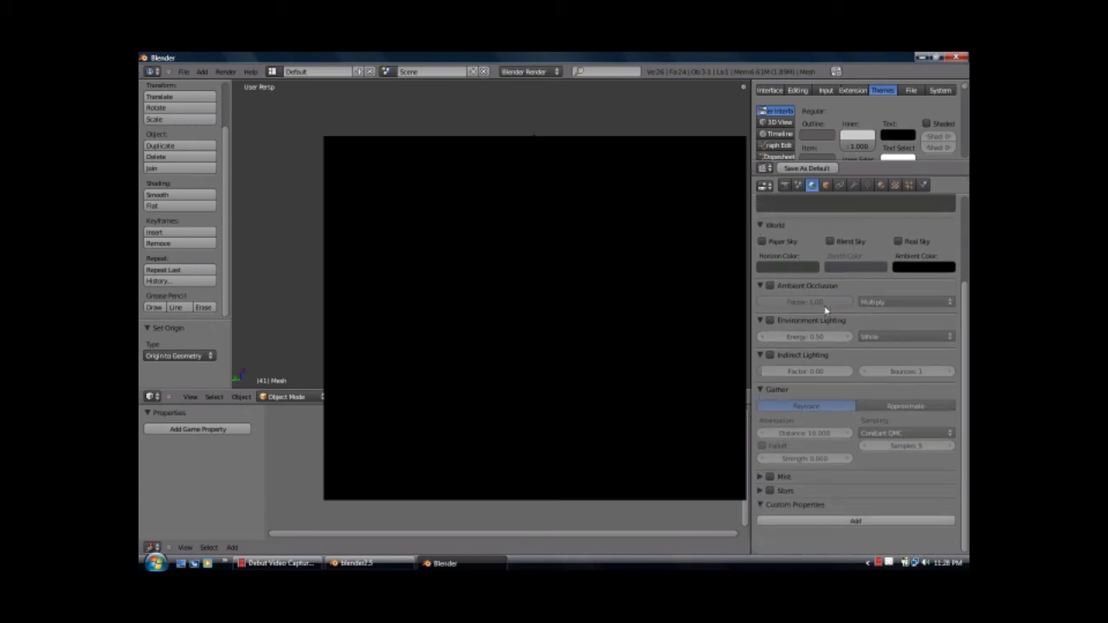
{"action": "left_click", "coordinate": [762, 500]}
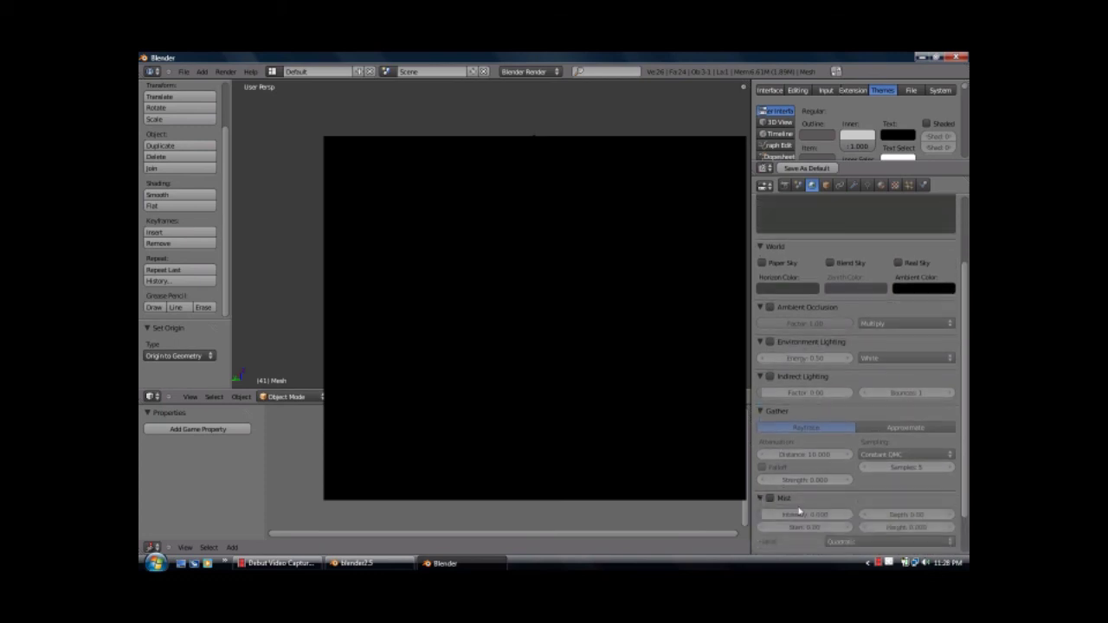